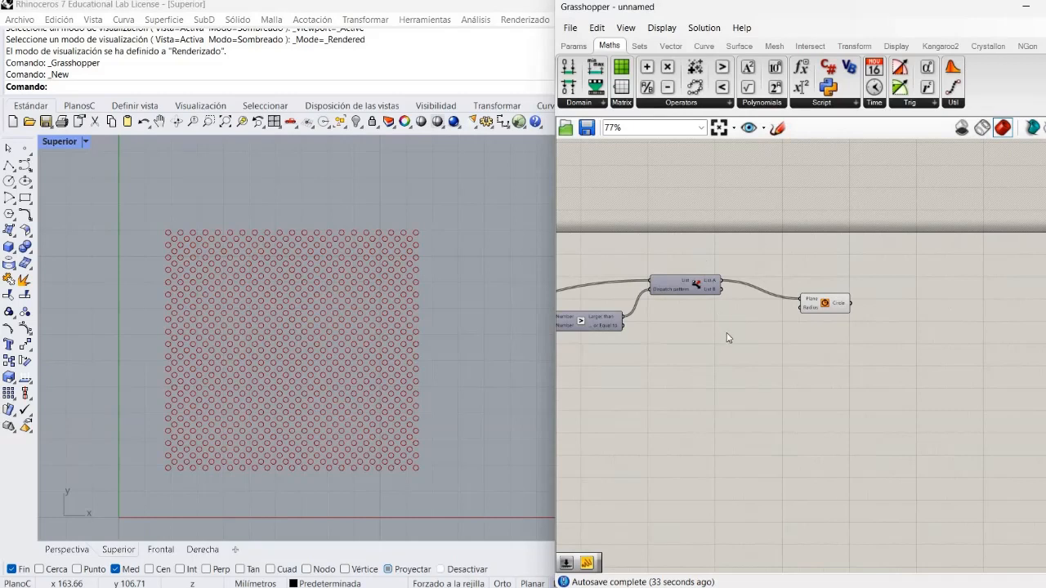
# Feed the Dispatch List B output into the Circle's Plane input for comparison, and reconnect List A
pyautogui.scroll(3, 729, 335)
pyautogui.moveTo(734, 309); pyautogui.dragTo(862, 324)
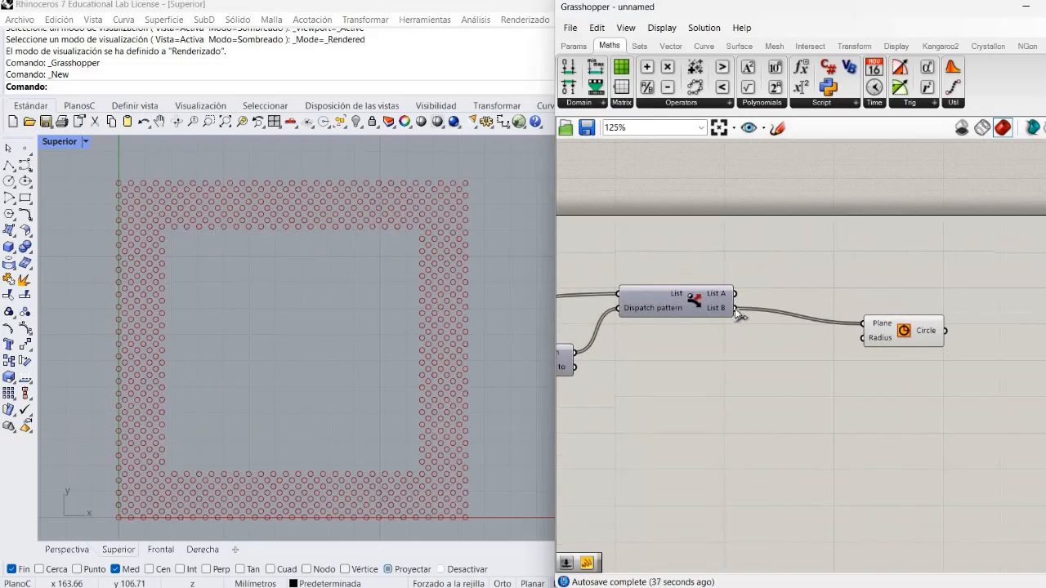
pyautogui.moveTo(730, 307)
pyautogui.moveTo(738, 293); pyautogui.dragTo(861, 324)
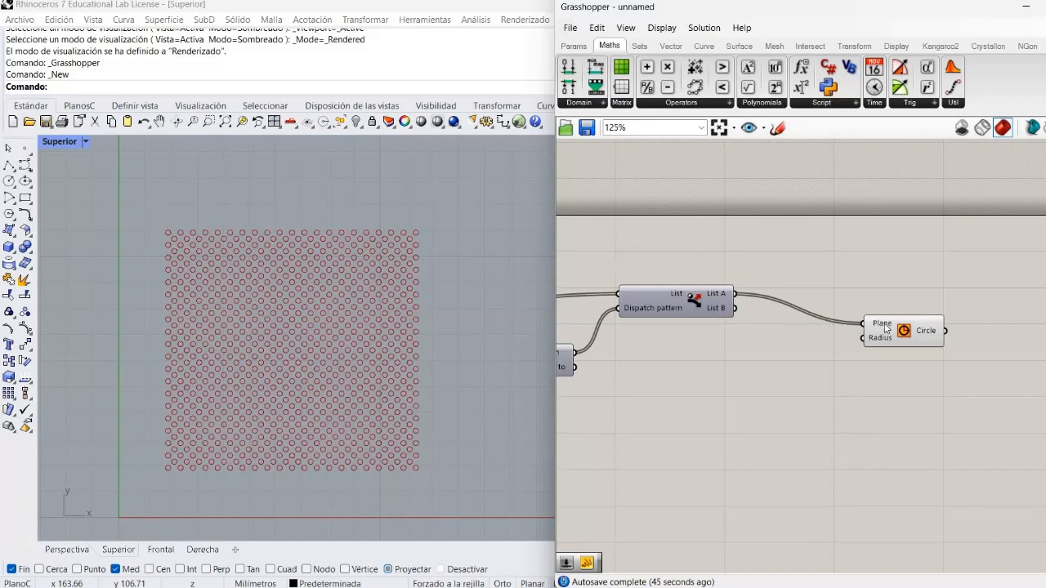
# Line up the Circle component horizontally with the Dispatch component
pyautogui.moveTo(887, 330); pyautogui.dragTo(889, 300)
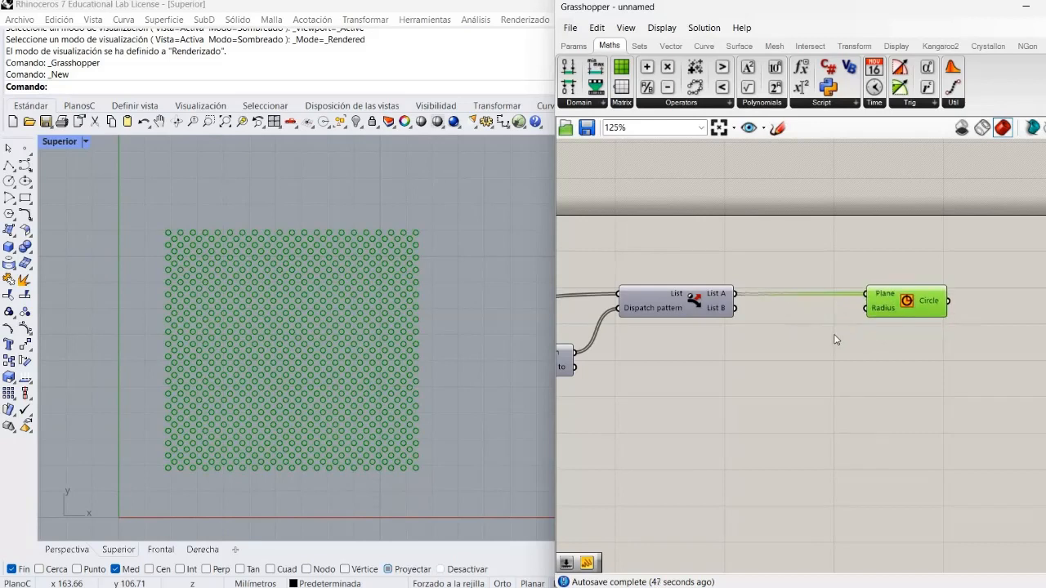
pyautogui.click(826, 340)
# Add a Random Reduce component to the canvas below Dispatch and Circle
pyautogui.moveTo(788, 360); pyautogui.dragTo(821, 315, button='right')
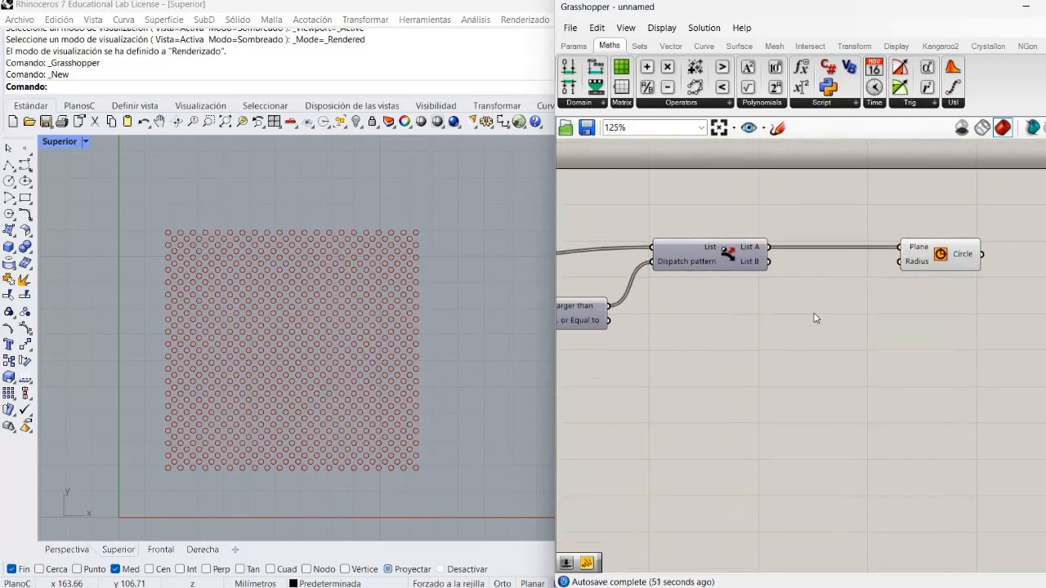
pyautogui.doubleClick(814, 318)
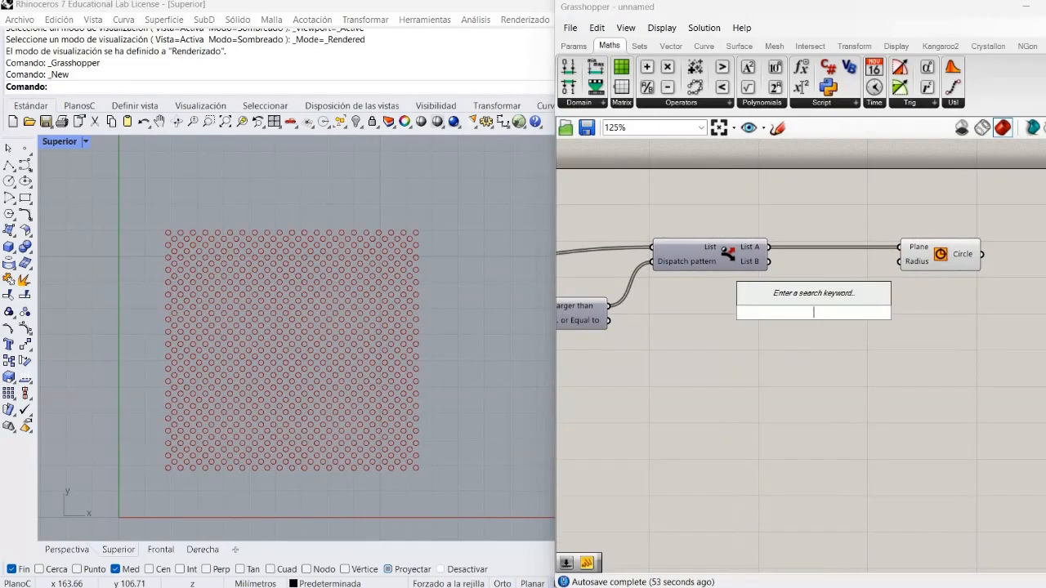
pyautogui.write('red')
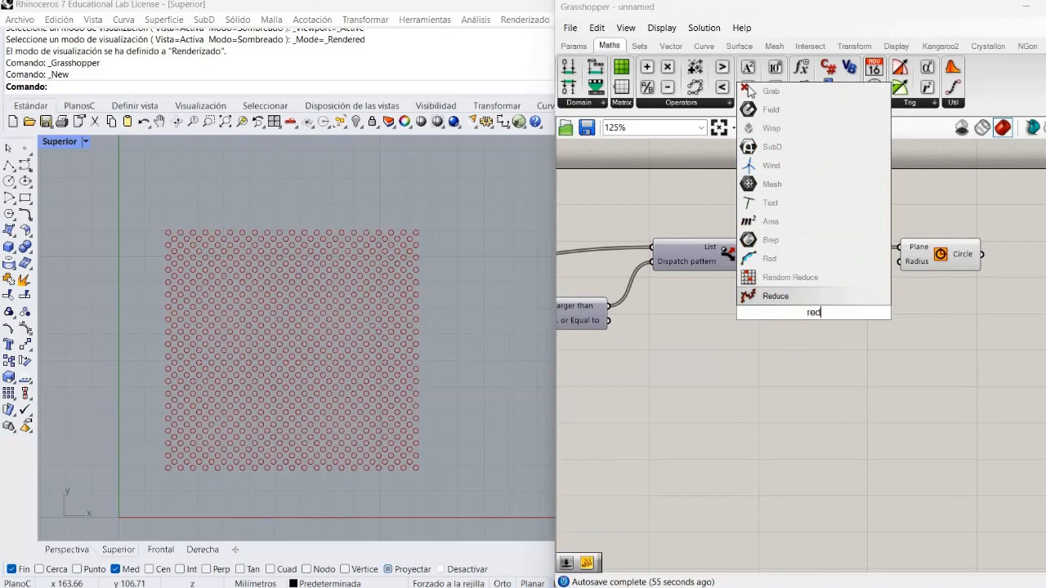
pyautogui.press('BackSpace')
pyautogui.press('BackSpace')
pyautogui.write('and')
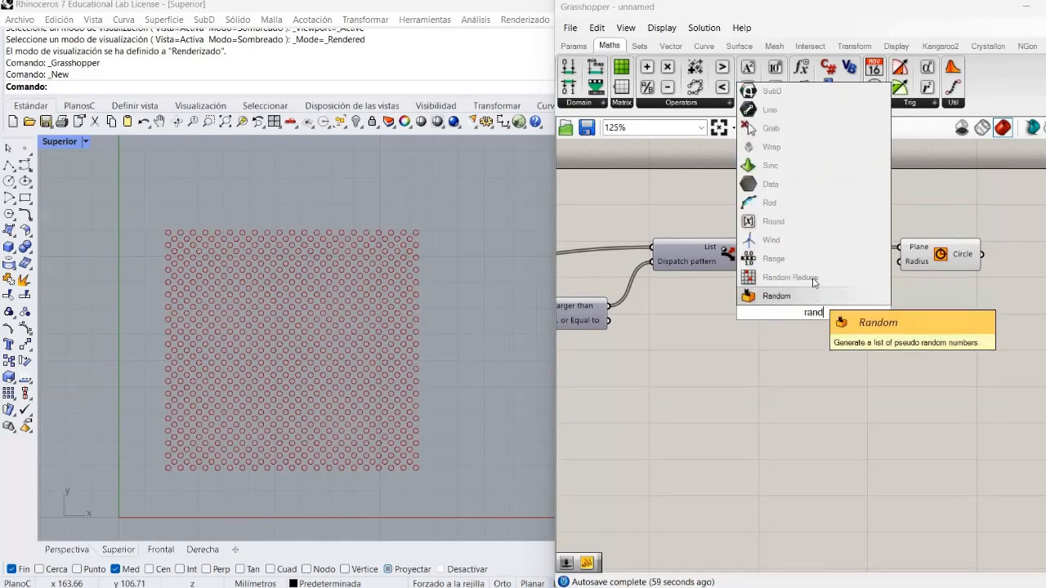
pyautogui.click(809, 285)
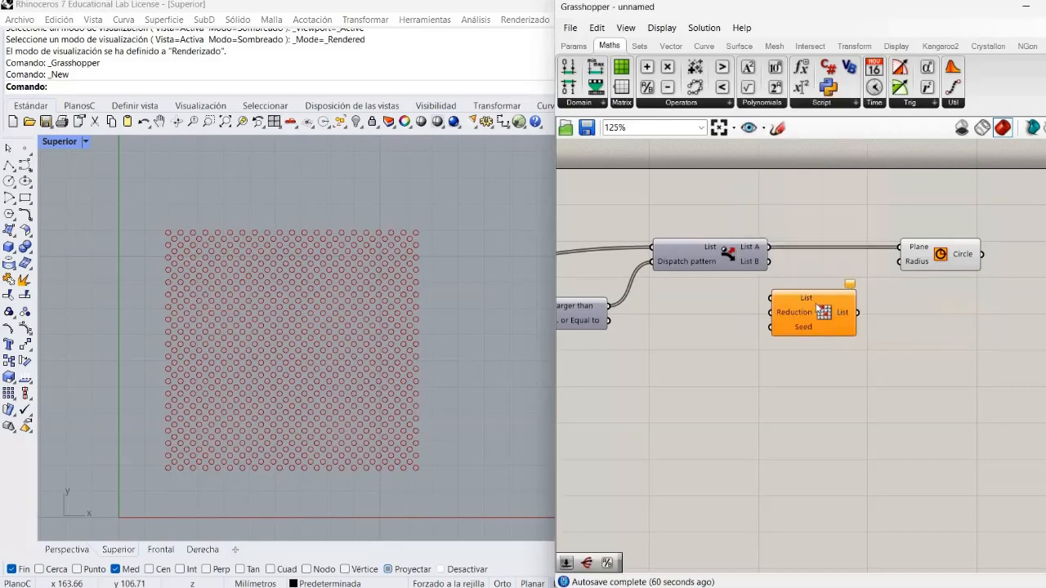
# Feed Dispatch List B into Random Reduce's List input and connect the reduced list to the Circle's Plane input
pyautogui.moveTo(815, 302); pyautogui.dragTo(847, 310)
pyautogui.moveTo(767, 261); pyautogui.dragTo(802, 305)
pyautogui.click(800, 348)
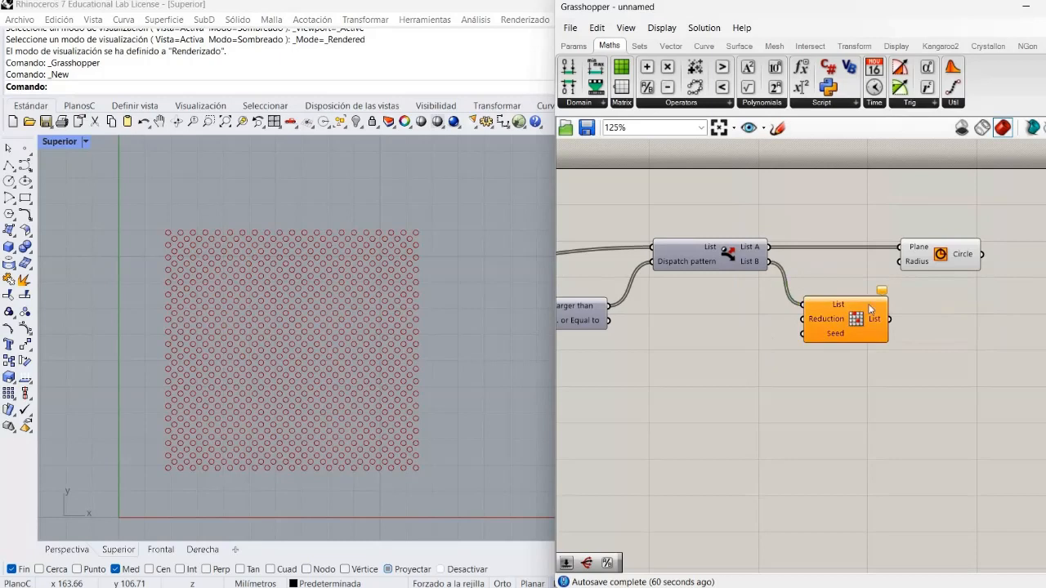
pyautogui.moveTo(926, 271); pyautogui.dragTo(919, 247)
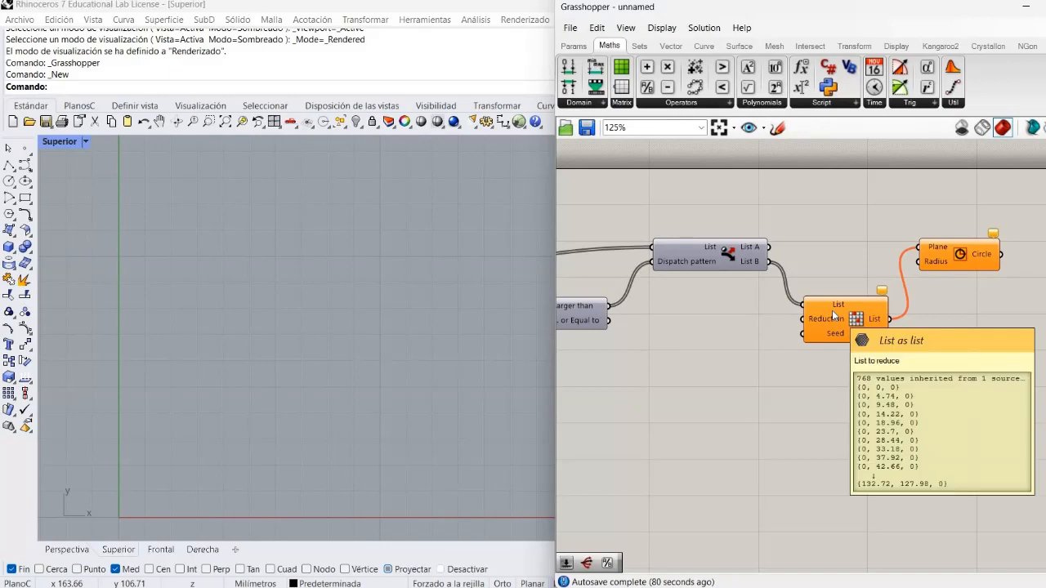
# Create an integer number slider ranging from 10 to 1000 and connect it to Random Reduce's Reduction input
pyautogui.doubleClick(721, 319)
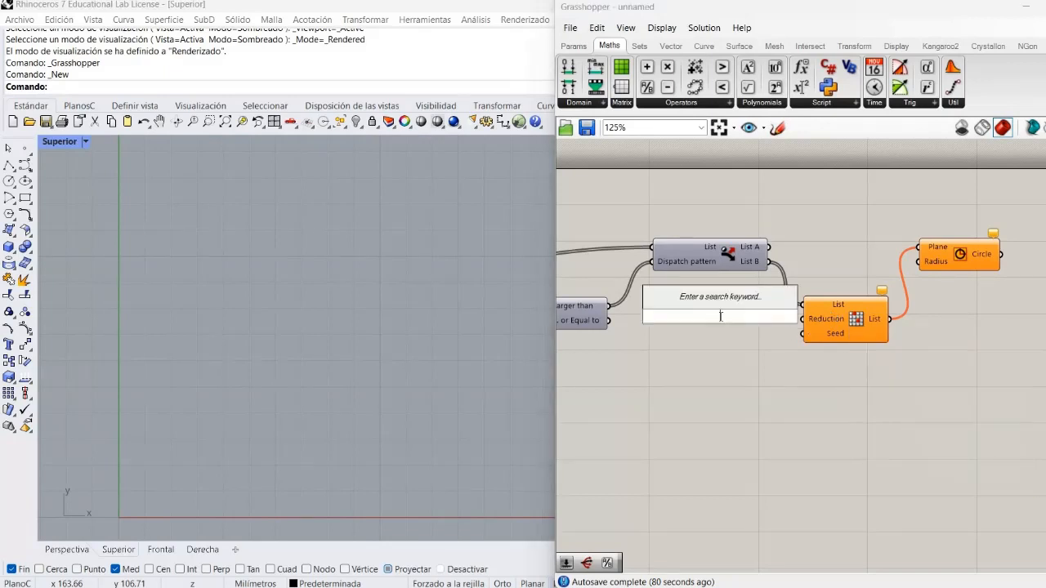
pyautogui.write('10')
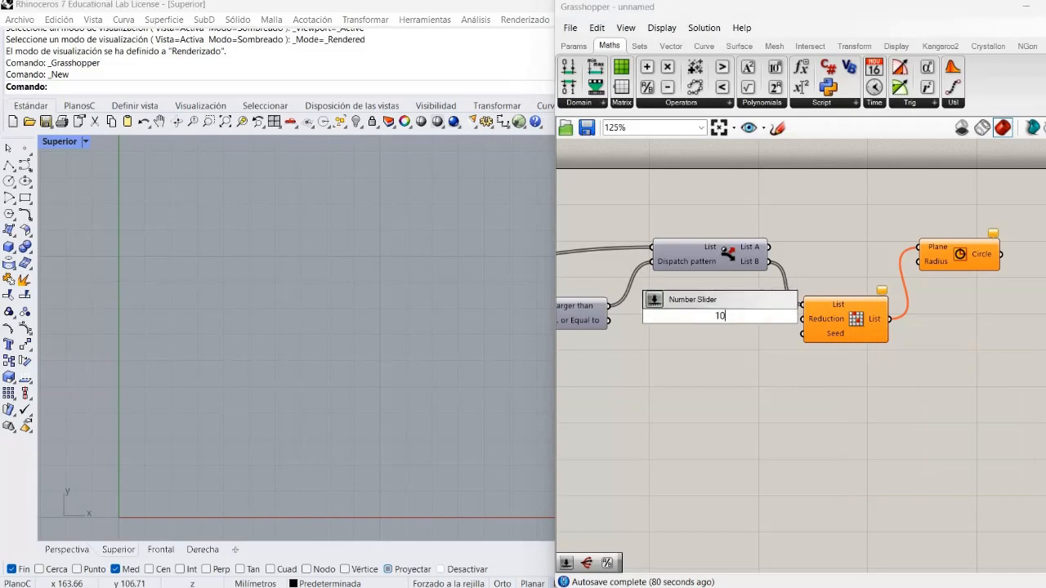
pyautogui.write('..1000')
pyautogui.press('Return')
pyautogui.moveTo(736, 317); pyautogui.dragTo(730, 321)
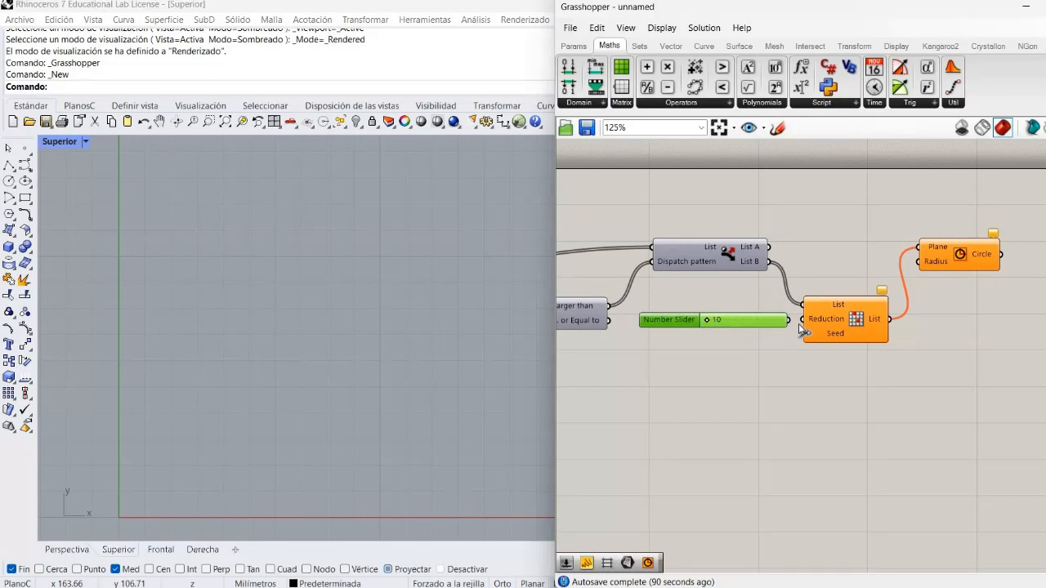
pyautogui.click(847, 228)
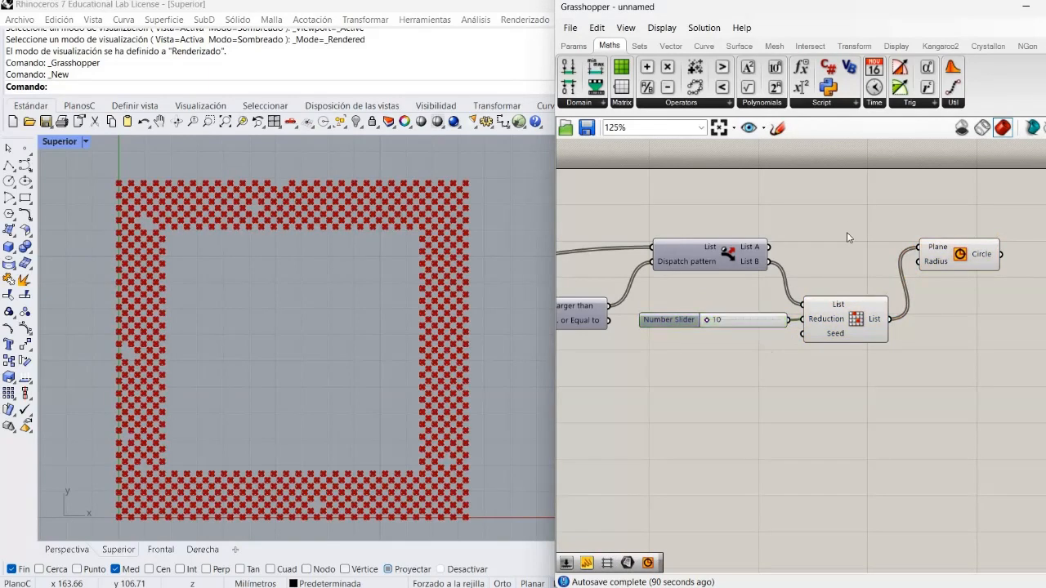
# Turn off the Circle component's preview and set the Reduction slider to 541
pyautogui.rightClick(956, 260)
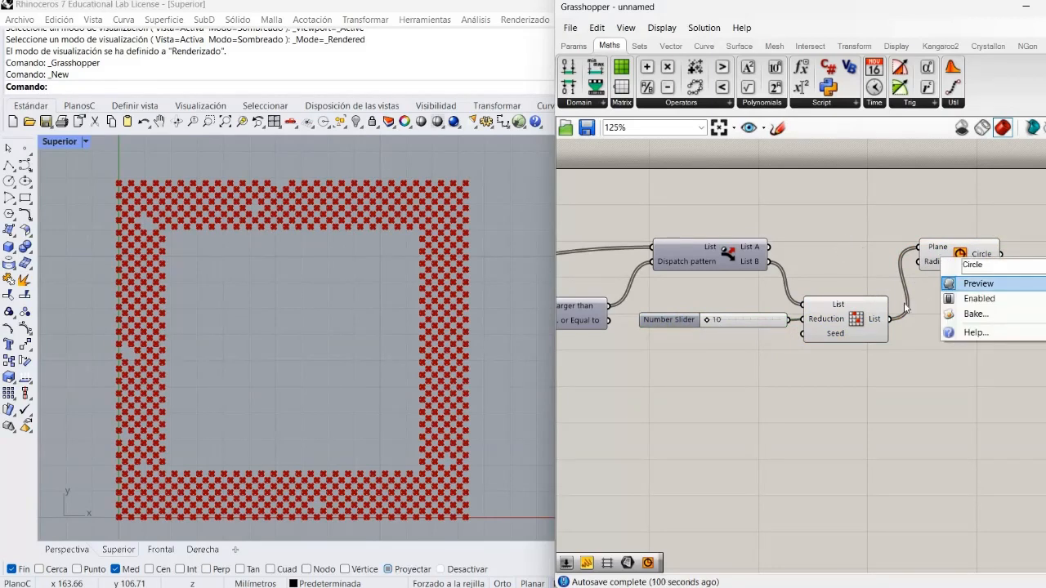
pyautogui.click(976, 280)
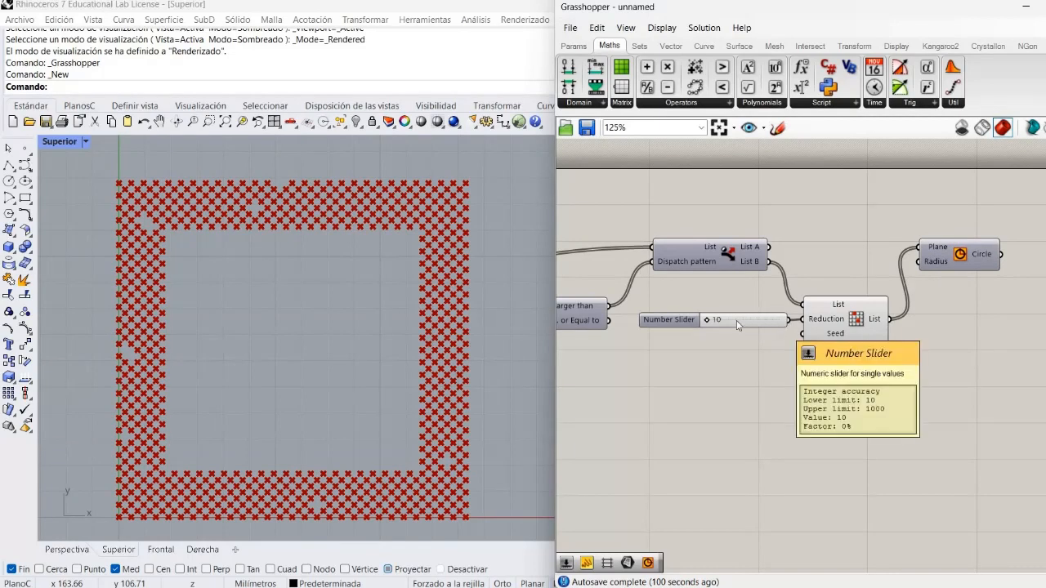
pyautogui.moveTo(704, 324); pyautogui.dragTo(746, 337)
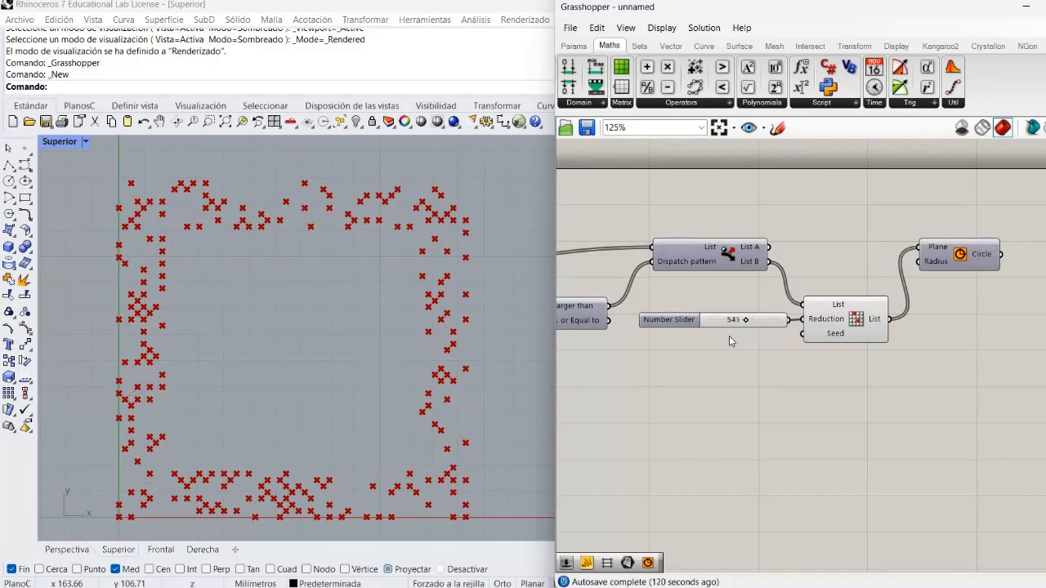
# Create a number slider ranging from 1 to 100, connect it to Random Reduce's Seed input and leave it at 1
pyautogui.doubleClick(729, 338)
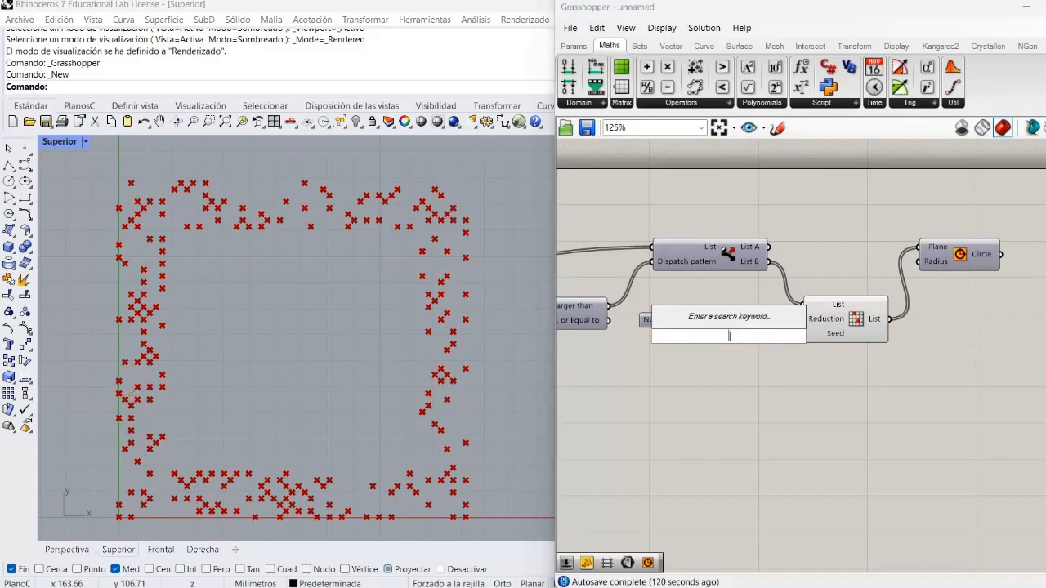
pyautogui.write('1..')
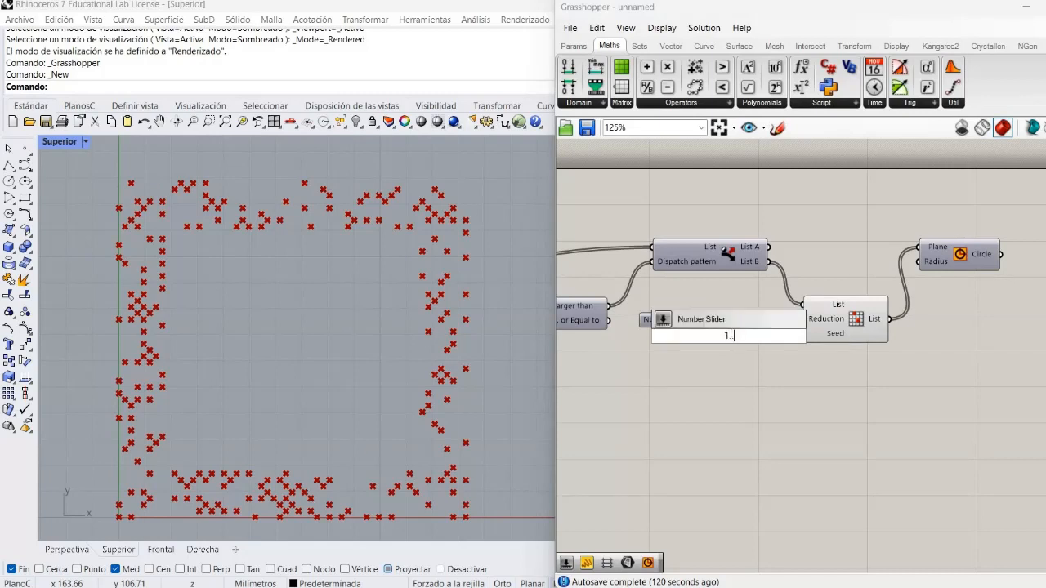
pyautogui.write('100')
pyautogui.press('Return')
pyautogui.moveTo(738, 343); pyautogui.dragTo(723, 349)
pyautogui.moveTo(790, 345); pyautogui.dragTo(803, 333)
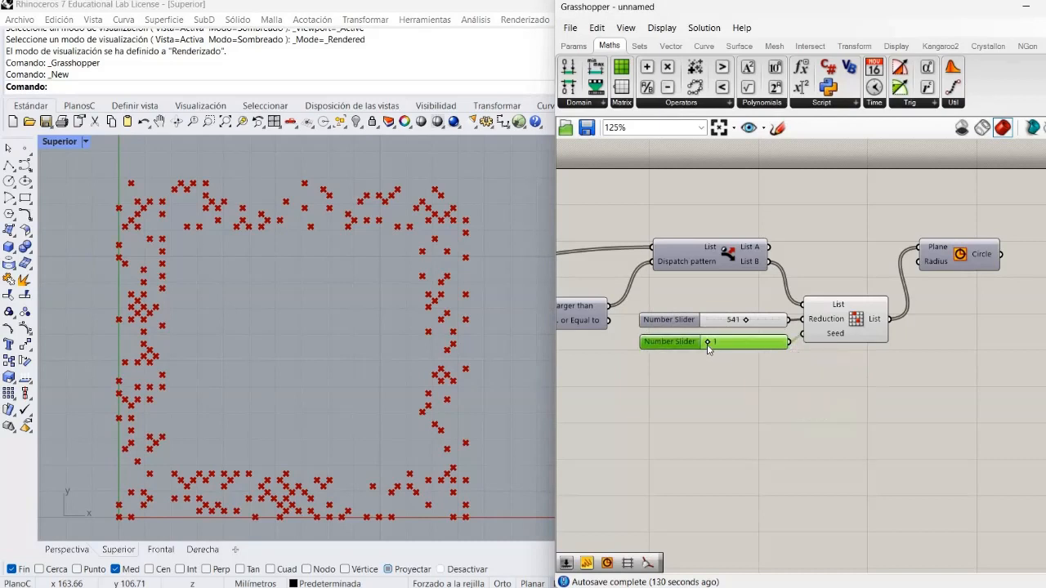
pyautogui.moveTo(707, 344)
pyautogui.mouseDown()
pyautogui.moveTo(727, 340)
pyautogui.moveTo(700, 341)
pyautogui.mouseUp()
pyautogui.click(680, 379)
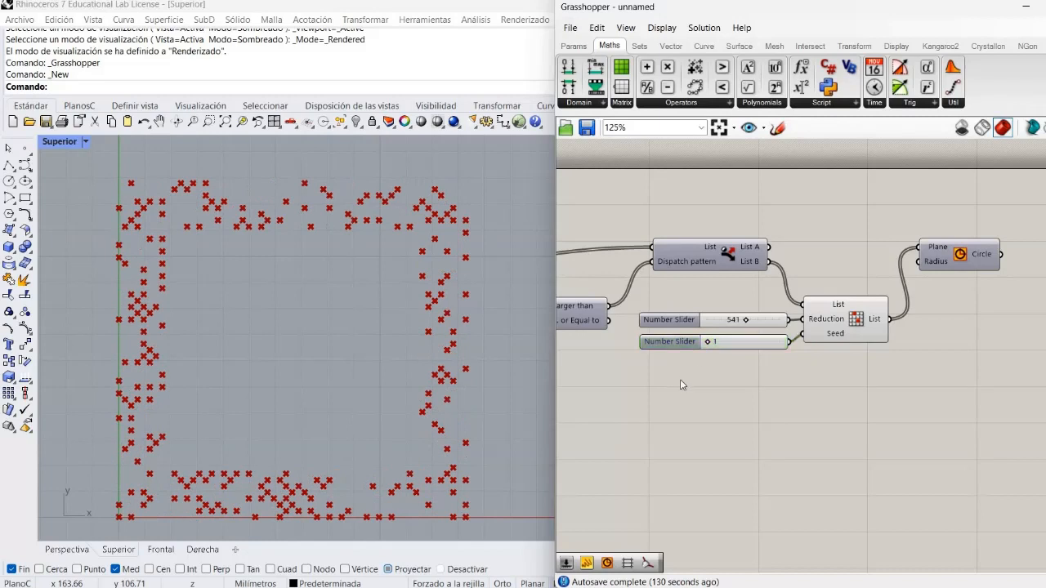
pyautogui.click(699, 324)
# Connect Dispatch List A to the Circle's Plane input and add the Random Reduce output as a second source
pyautogui.moveTo(845, 250); pyautogui.dragTo(918, 247)
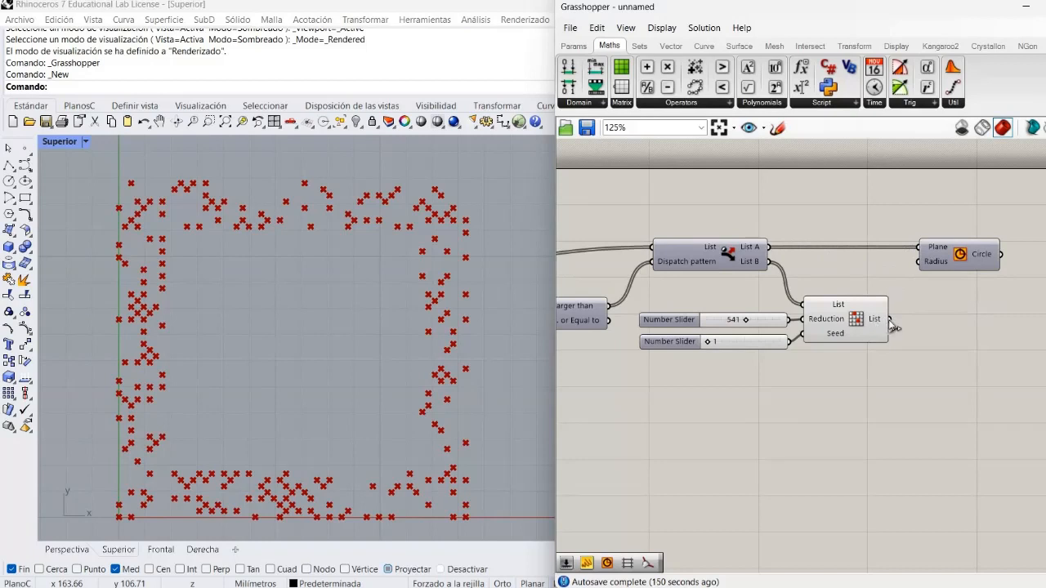
pyautogui.keyDown('shift'); pyautogui.moveTo(893, 326); pyautogui.dragTo(918, 248); pyautogui.keyUp('shift')
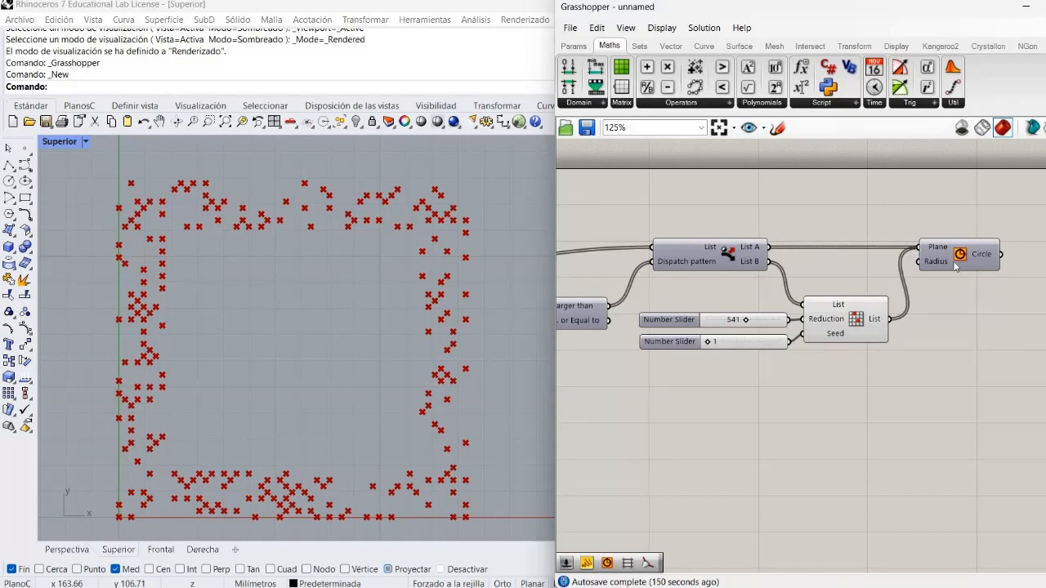
# Turn on the Circle preview, hide the Random Reduce preview, and set the Reduction slider to 430
pyautogui.rightClick(941, 262)
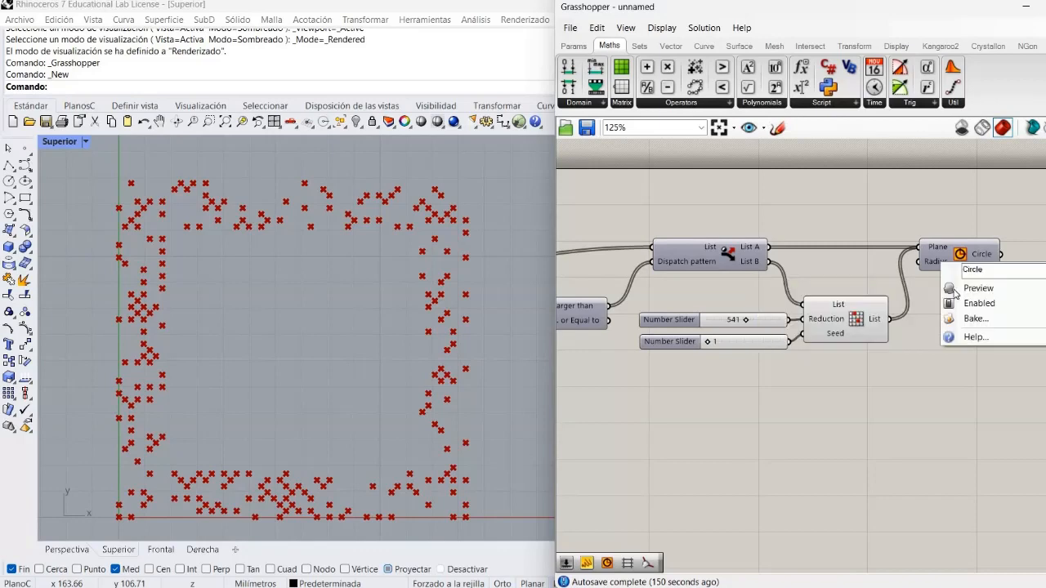
pyautogui.click(849, 339)
pyautogui.rightClick(856, 324)
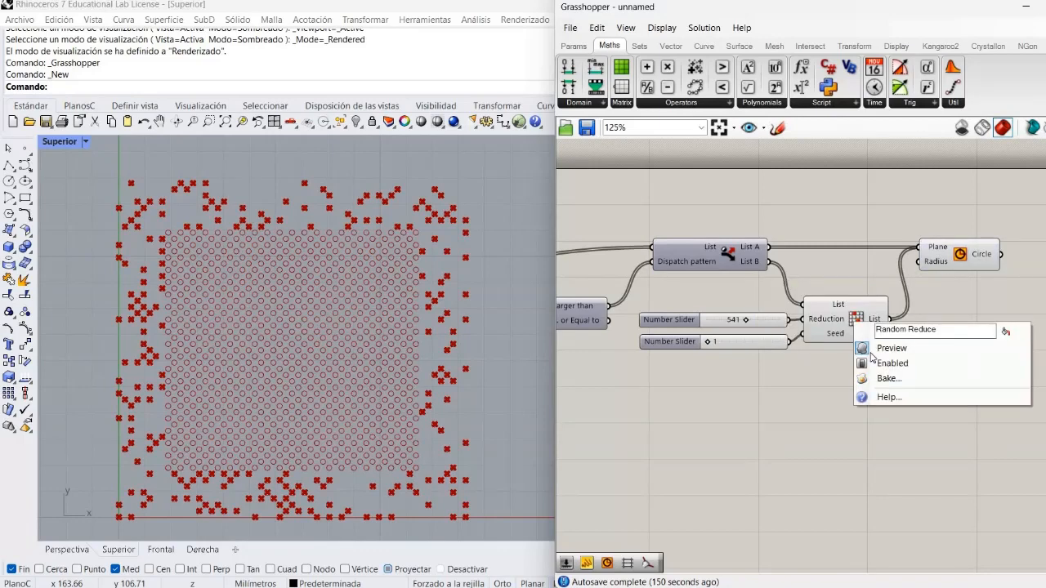
pyautogui.click(876, 349)
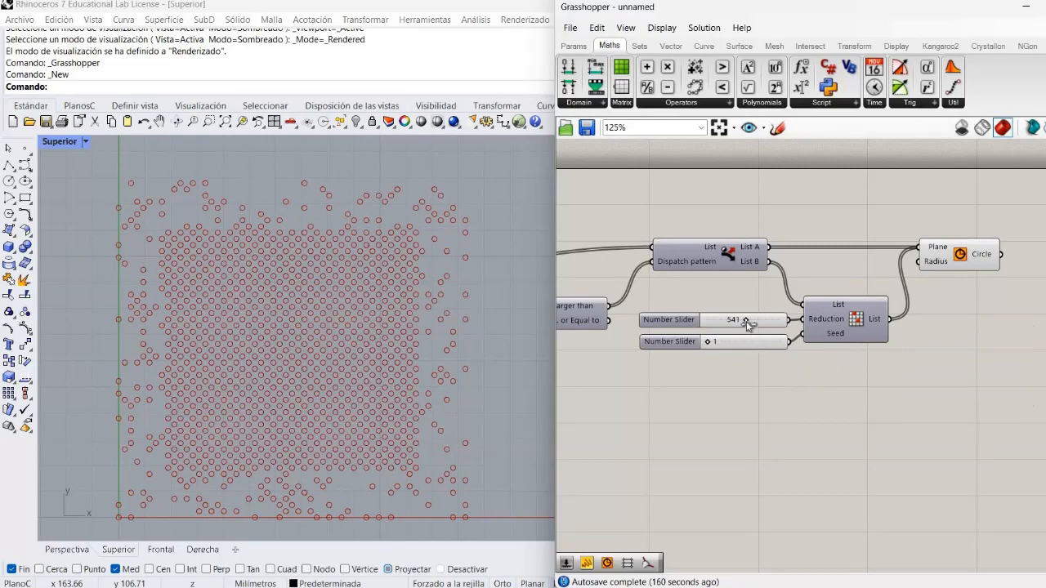
pyautogui.moveTo(745, 322); pyautogui.dragTo(738, 321)
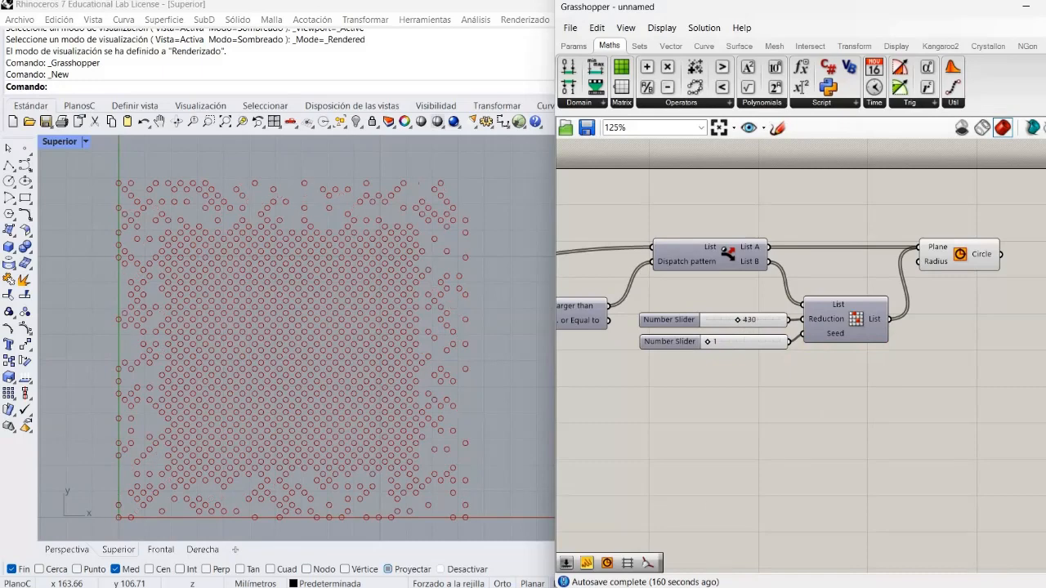
# Compare the circle pattern with the speaker perforations in the reference image Random reduce.jpg
pyautogui.hotkey('alt', 'Tab')
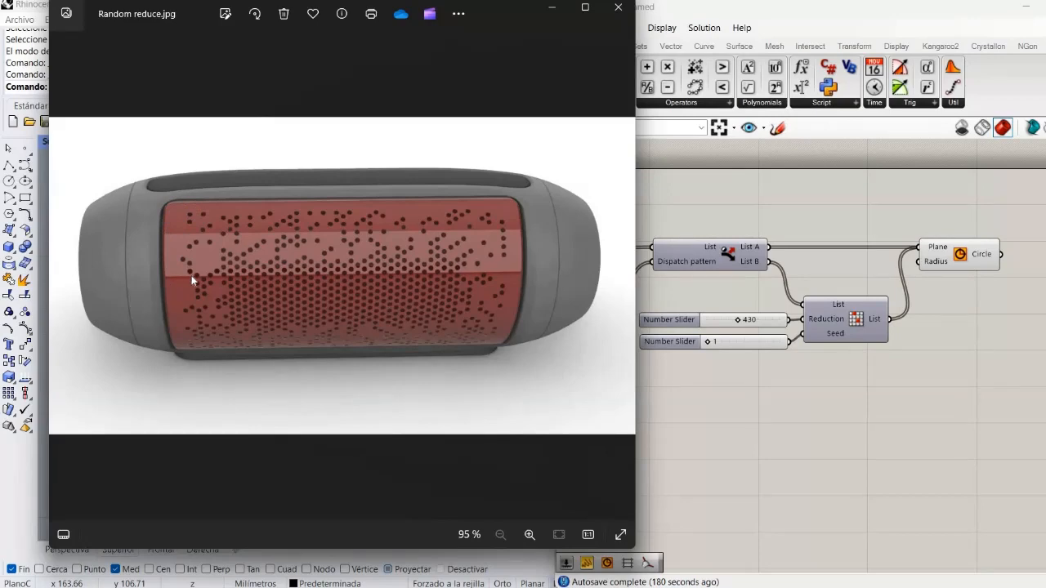
pyautogui.click(663, 398)
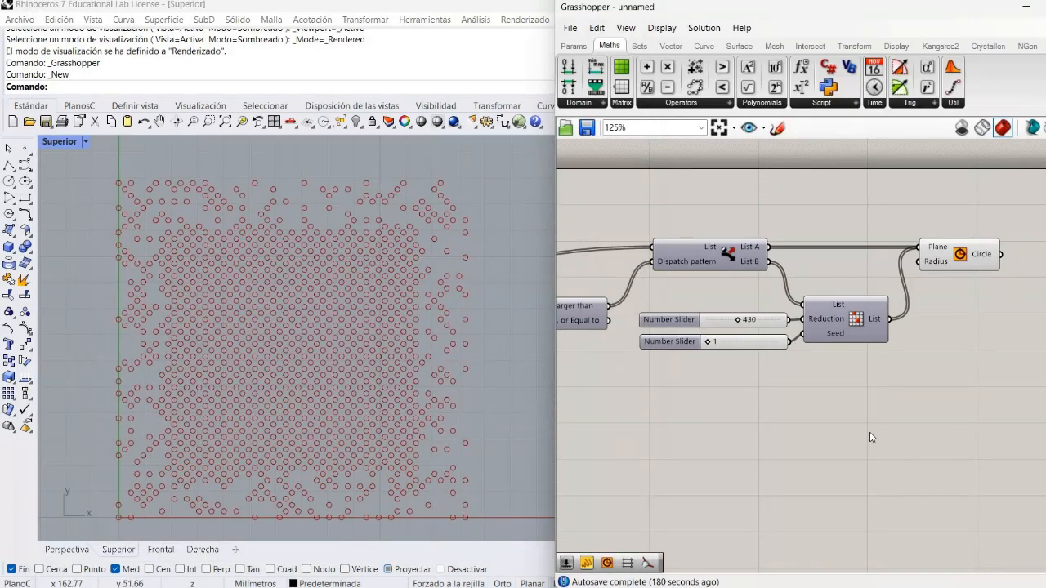
# Shift the Larger Than component slightly closer to the Dispatch component
pyautogui.moveTo(738, 361); pyautogui.dragTo(709, 397, button='right')
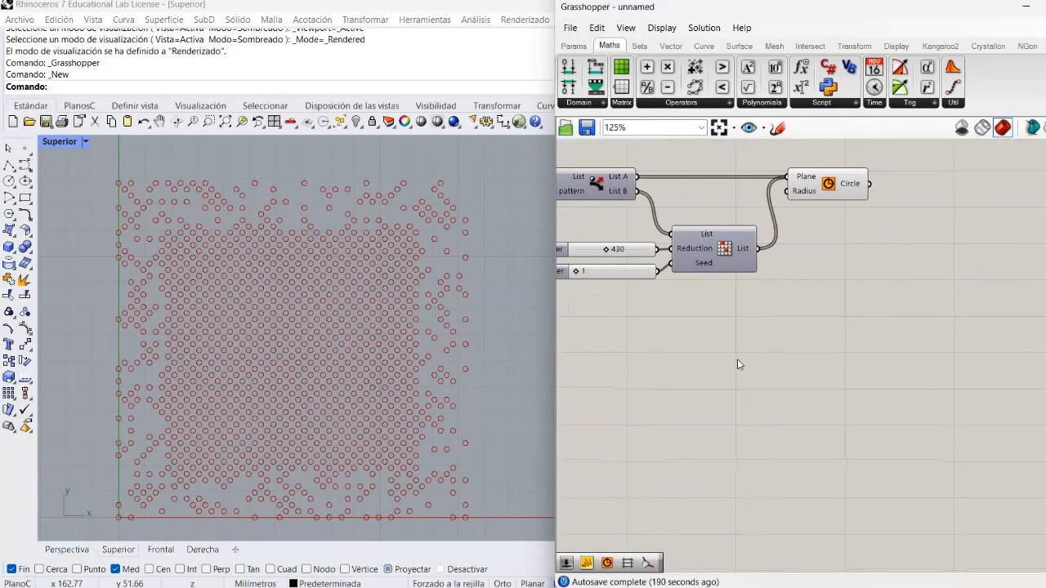
pyautogui.scroll(-2, 737, 364)
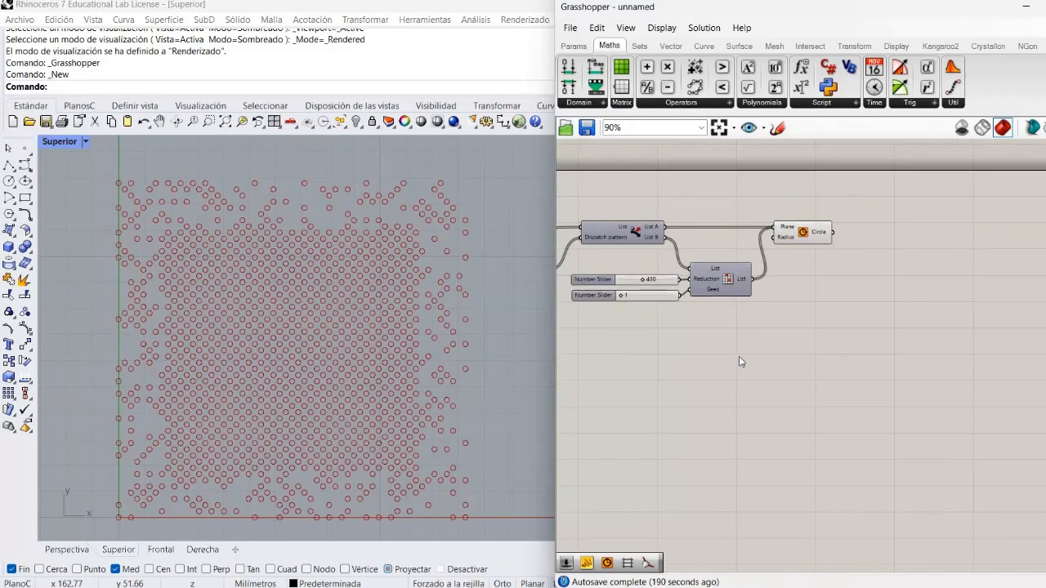
pyautogui.moveTo(739, 357); pyautogui.dragTo(900, 355, button='right')
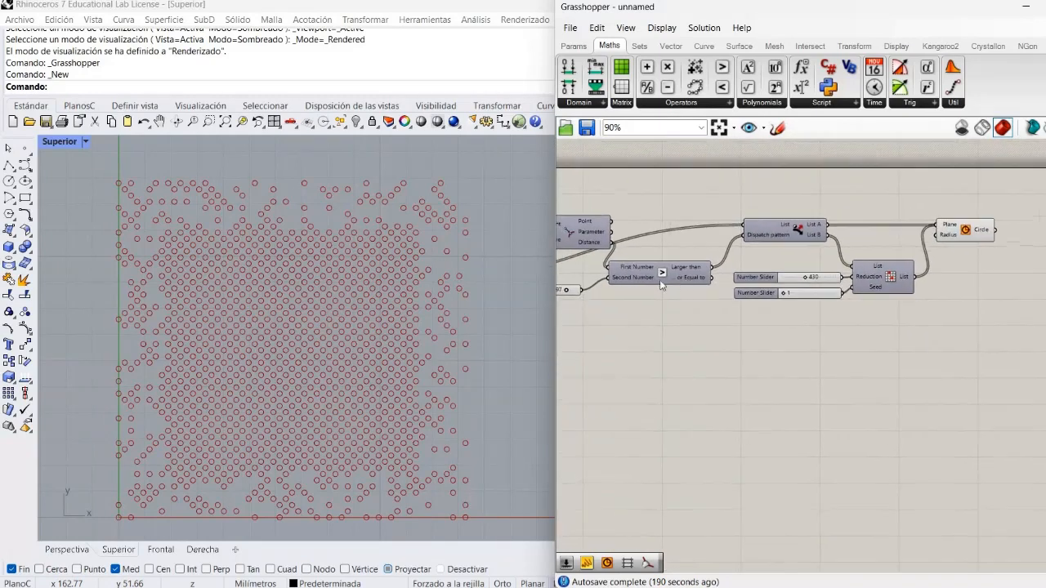
pyautogui.moveTo(670, 274); pyautogui.dragTo(677, 275)
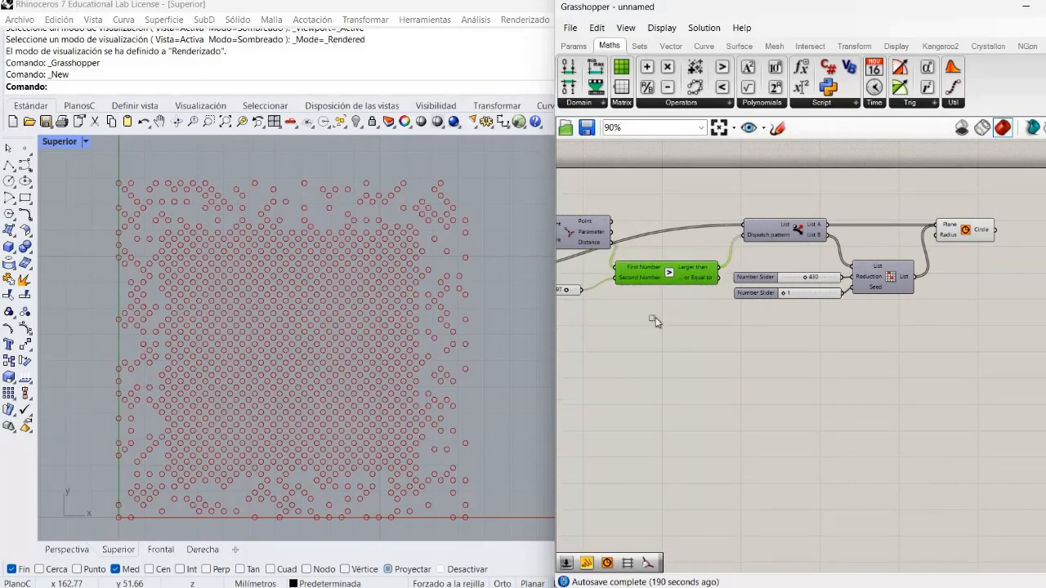
pyautogui.click(464, 376)
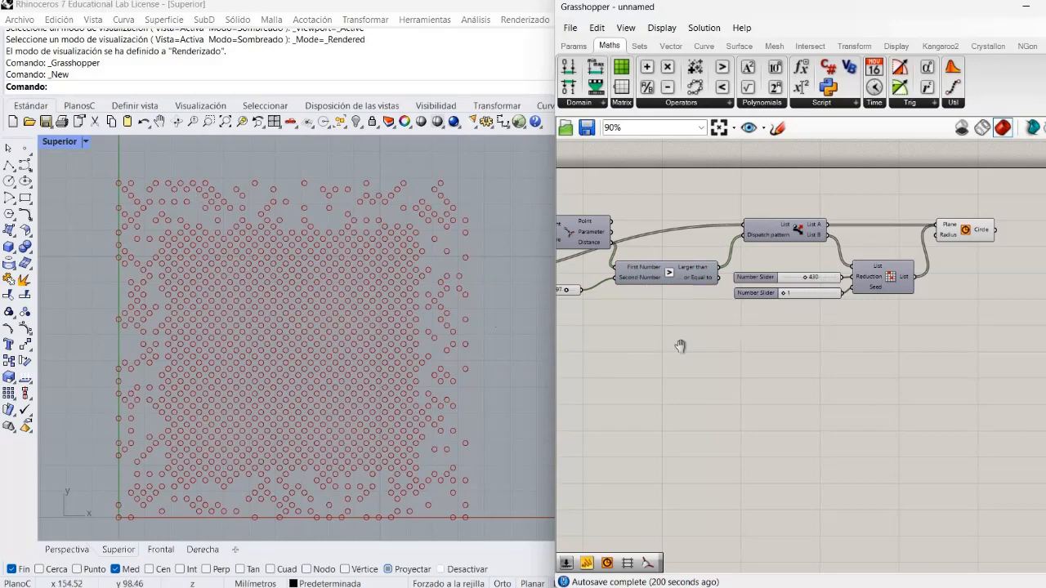
pyautogui.moveTo(689, 368); pyautogui.dragTo(740, 347, button='right')
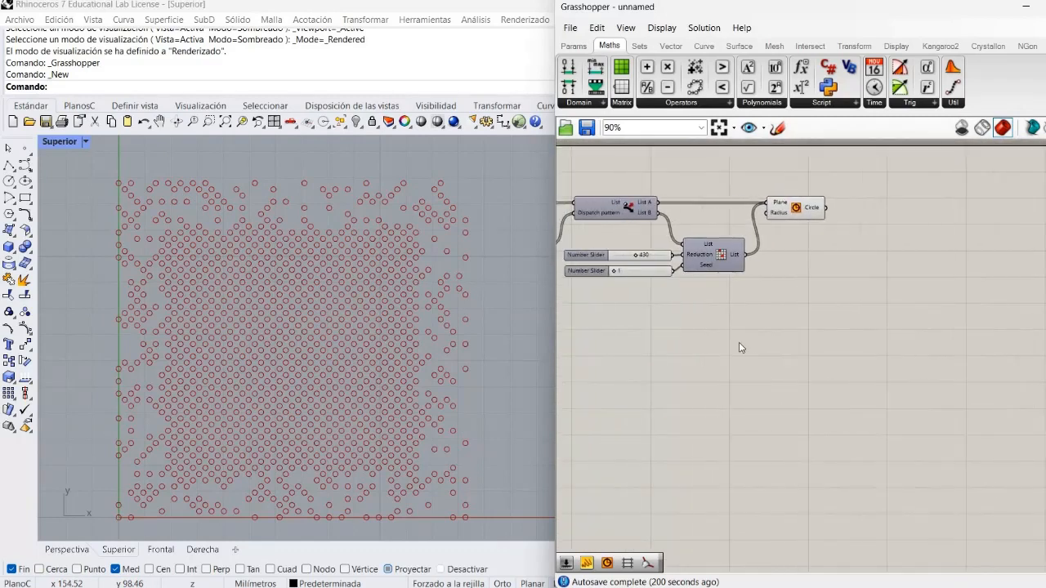
# Add a Cull Pattern component, check its default culling pattern, and place it below and beyond the Circle component
pyautogui.doubleClick(741, 342)
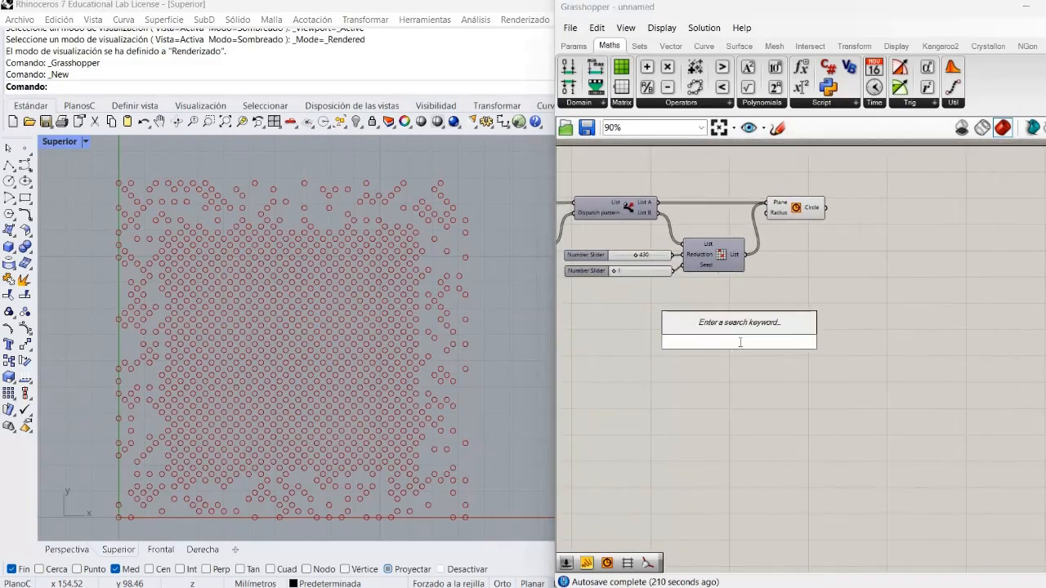
pyautogui.write('cull')
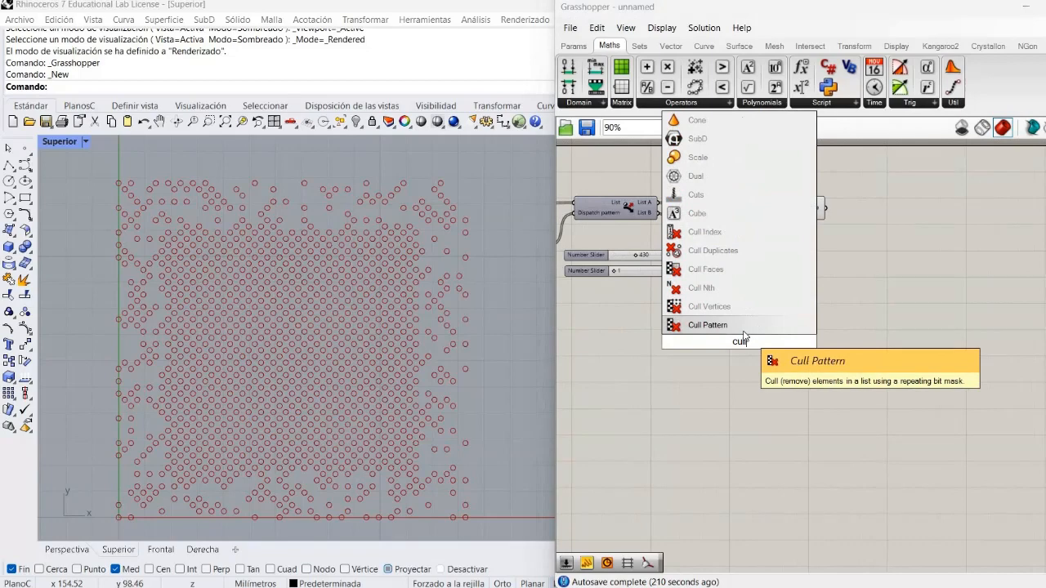
pyautogui.click(742, 328)
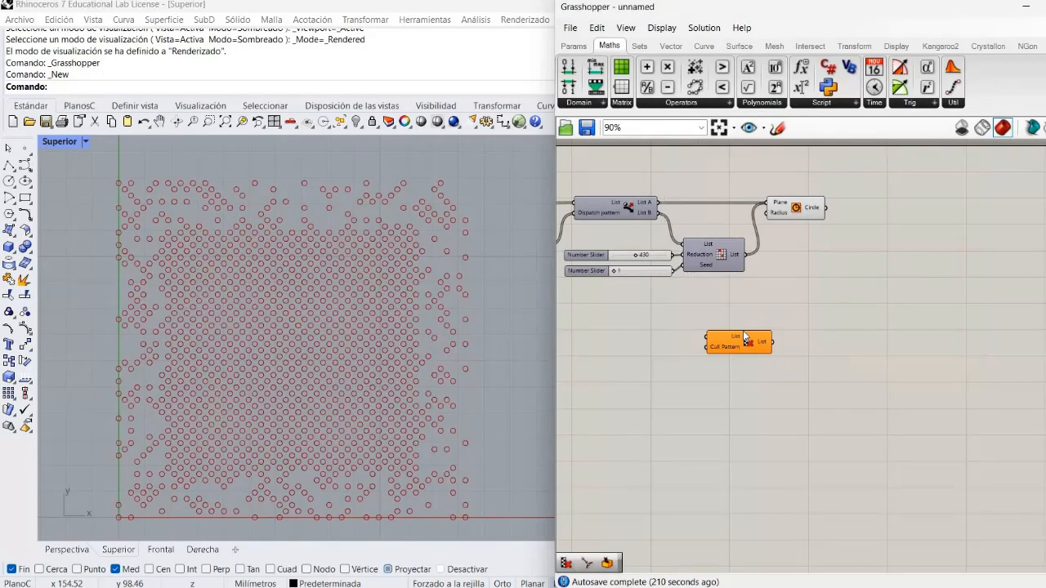
pyautogui.scroll(1, 743, 335)
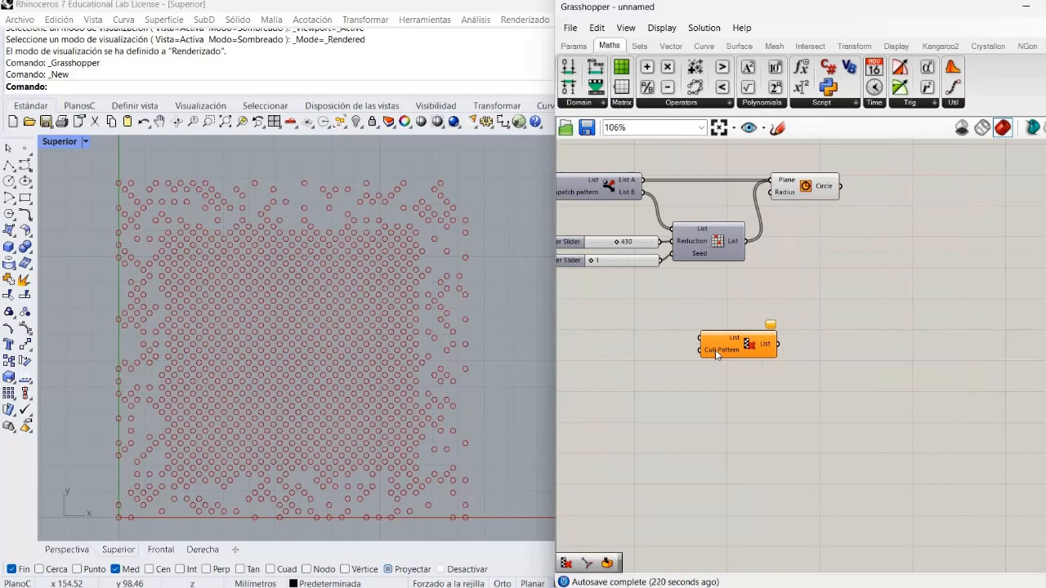
pyautogui.moveTo(714, 349)
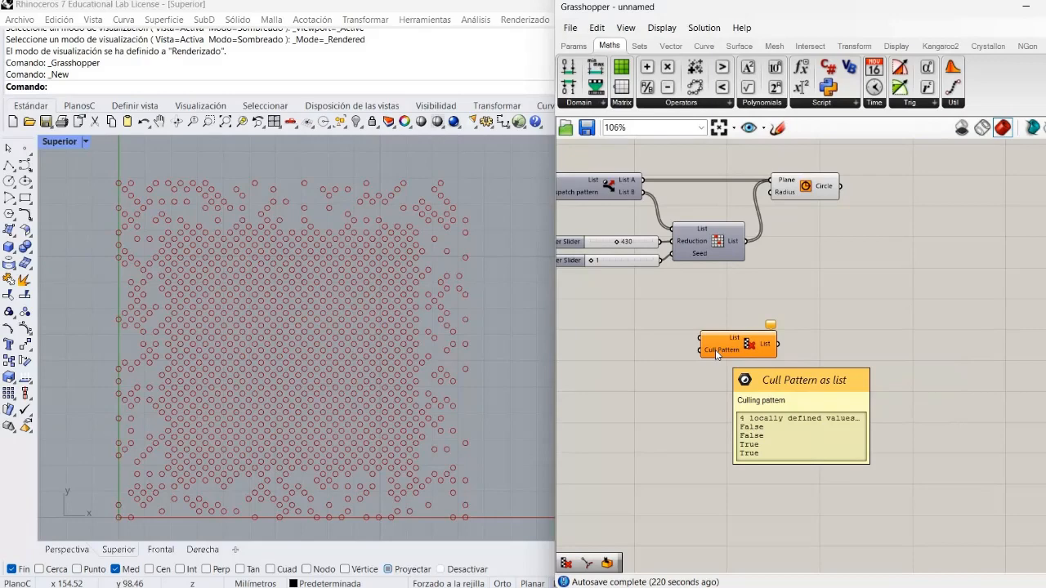
pyautogui.scroll(2, 715, 350)
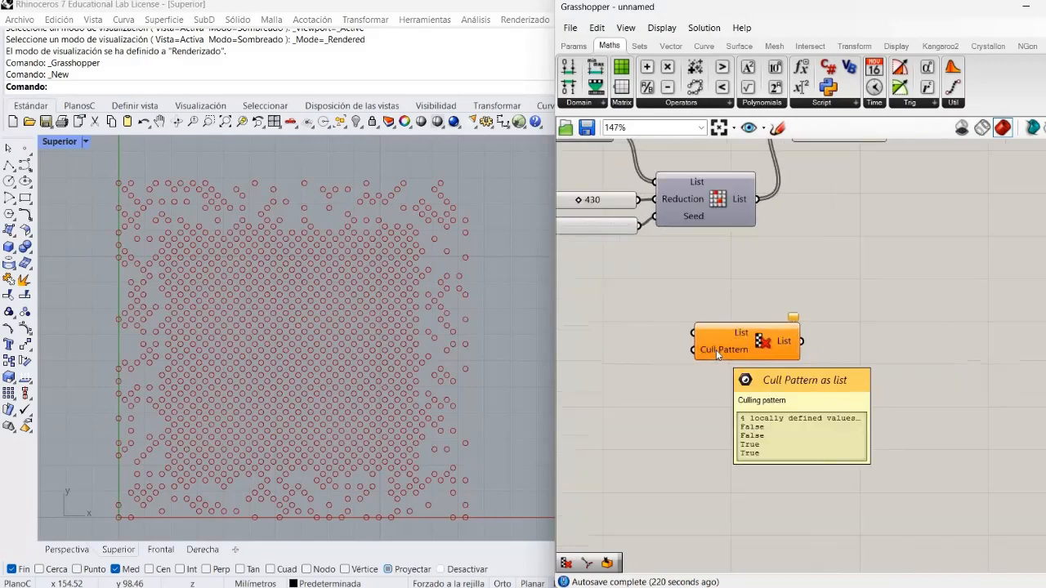
pyautogui.scroll(-2, 716, 350)
pyautogui.scroll(1, 715, 349)
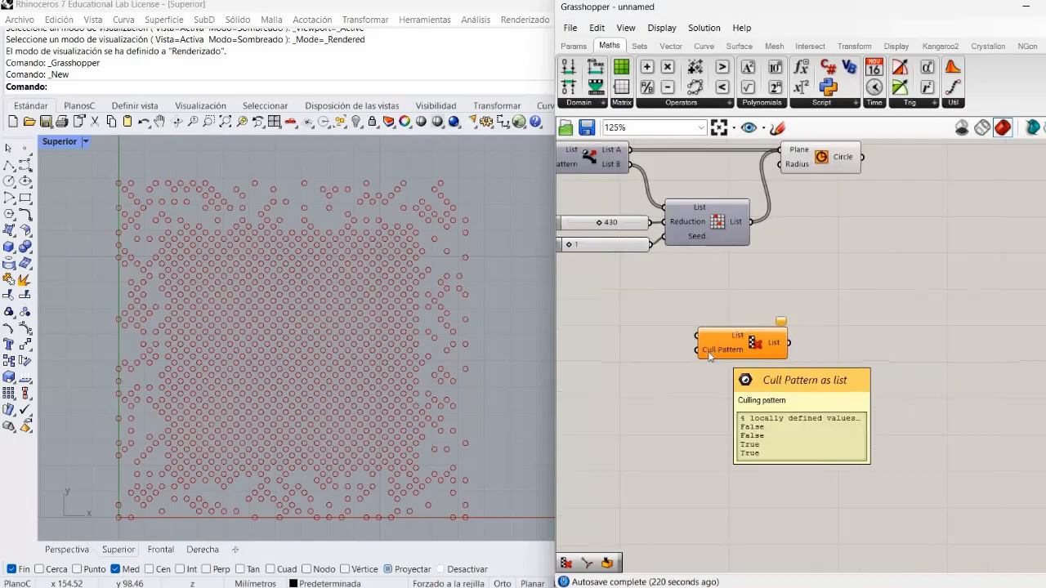
pyautogui.moveTo(718, 349); pyautogui.dragTo(847, 278)
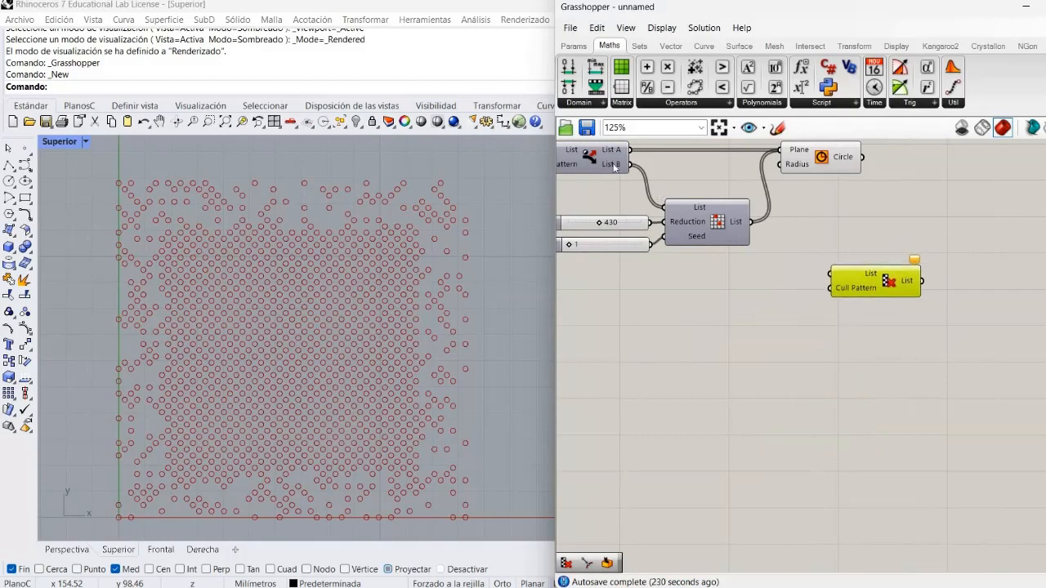
# Add a Curve Closest Point component below the Random Reduce component
pyautogui.click(663, 331)
pyautogui.doubleClick(663, 328)
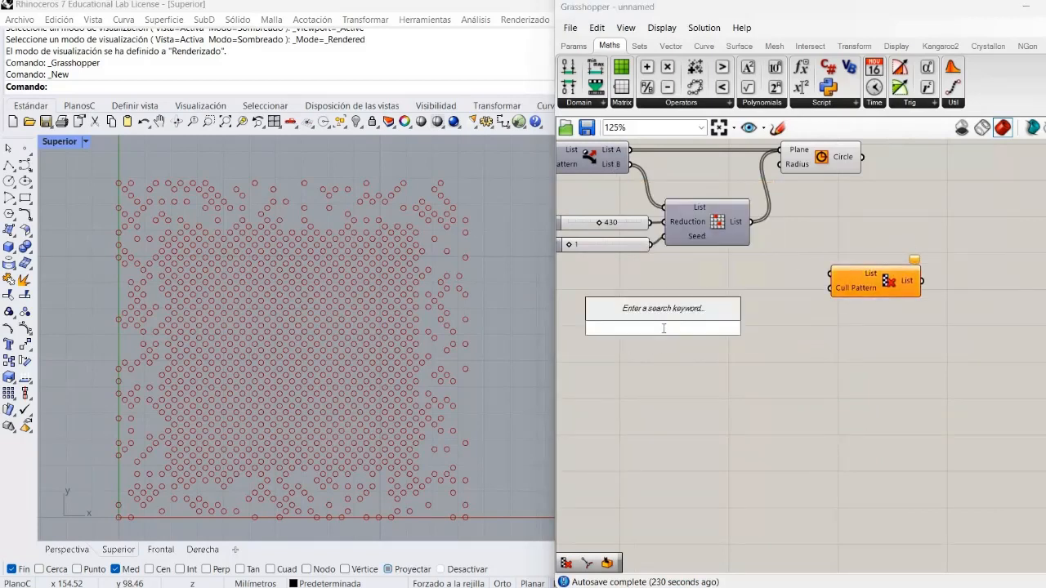
pyautogui.write('curve')
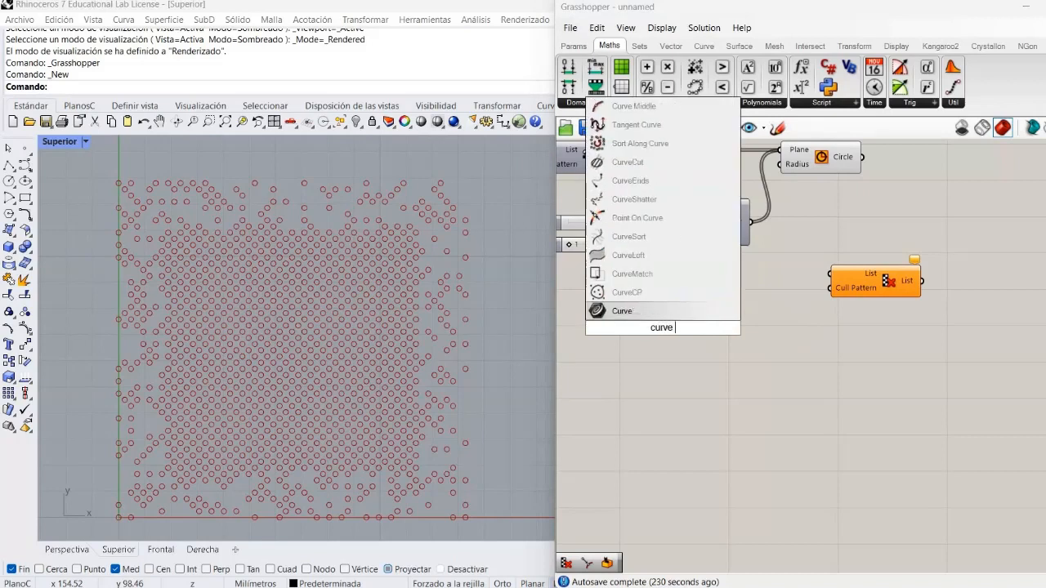
pyautogui.write(' cl')
pyautogui.press('Return')
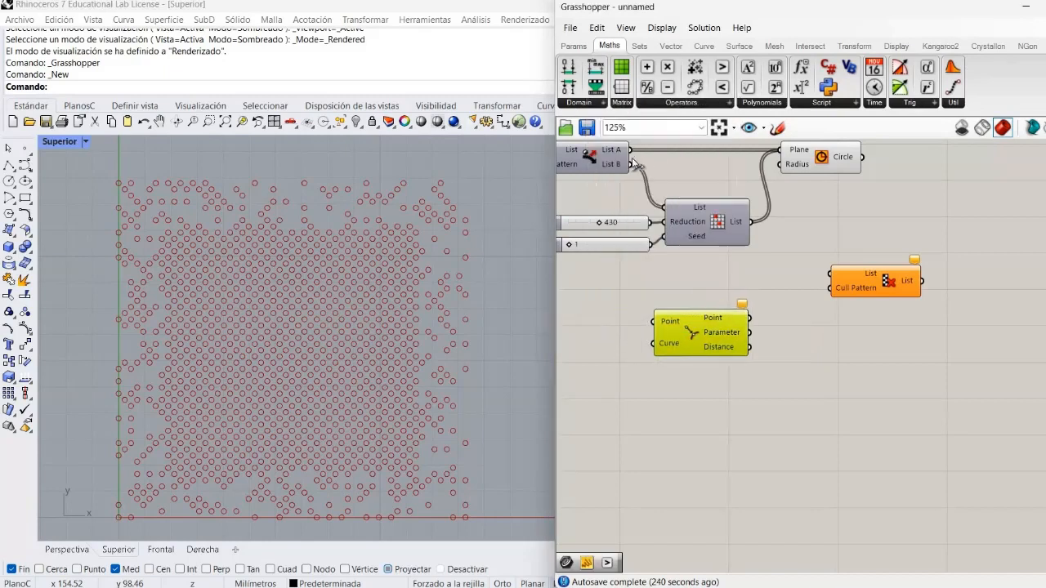
# Connect the Random Reduce output to the new Curve Closest Point's Point input and move that component nearer to Cull Pattern
pyautogui.moveTo(629, 165); pyautogui.dragTo(654, 321)
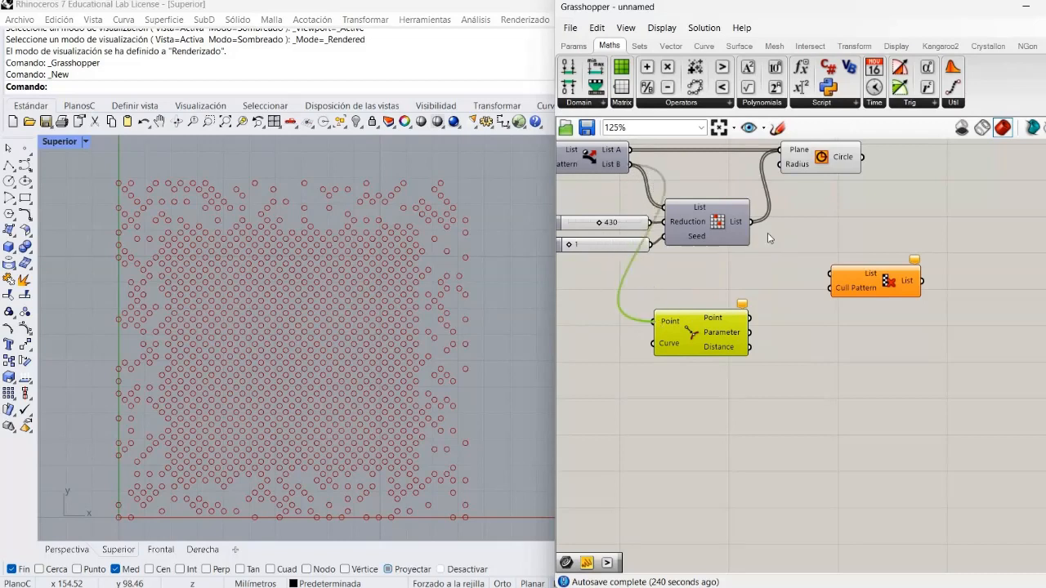
pyautogui.moveTo(755, 227); pyautogui.dragTo(653, 322)
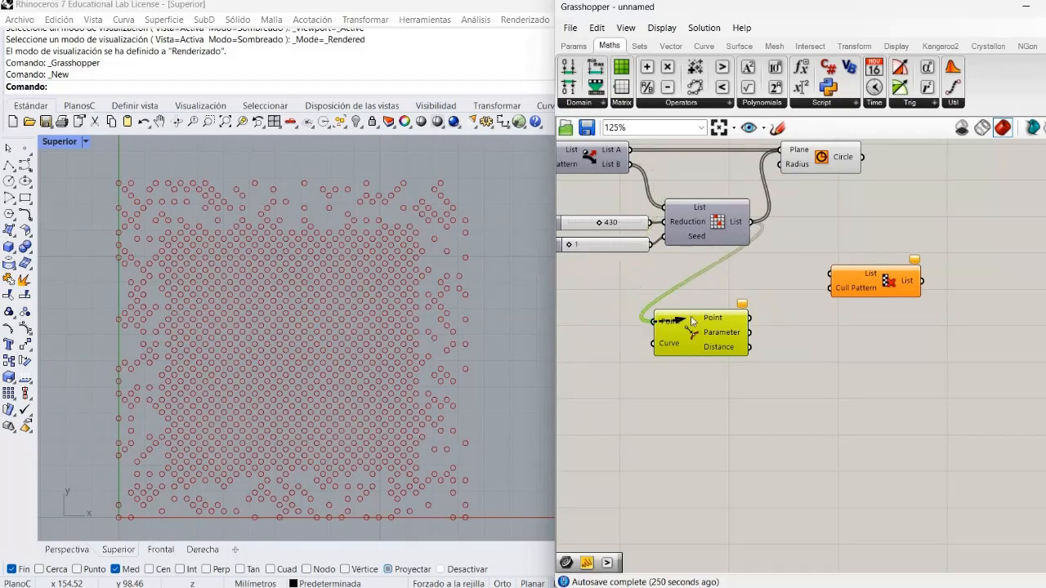
pyautogui.moveTo(721, 320); pyautogui.dragTo(776, 292)
pyautogui.click(705, 346)
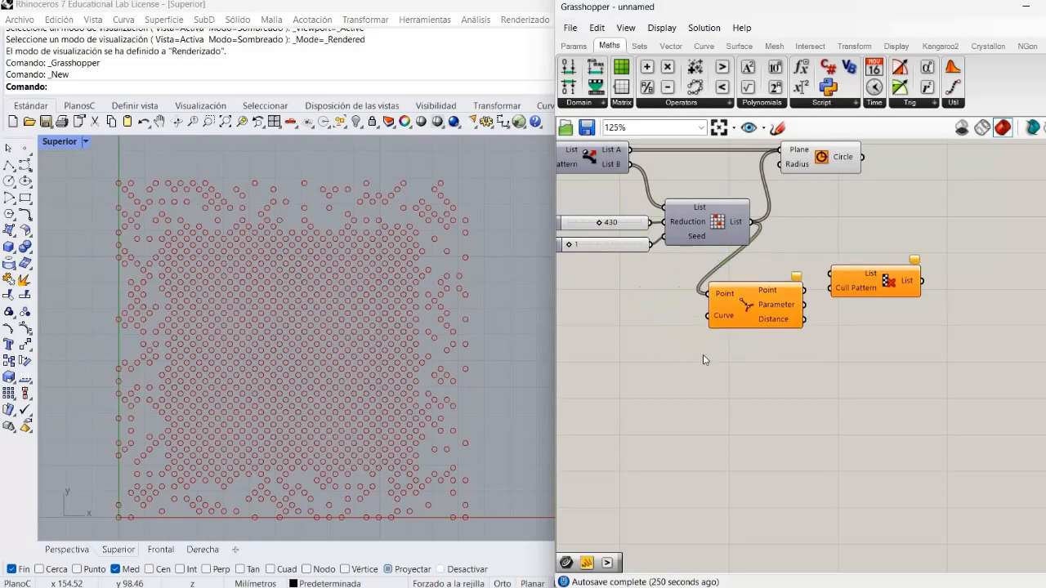
# Connect the joined Curves output, already feeding the first Curve Closest Point, to the new Curve Closest Point's Curve input
pyautogui.moveTo(877, 369); pyautogui.dragTo(964, 363, button='right')
pyautogui.moveTo(836, 328); pyautogui.dragTo(963, 366, button='right')
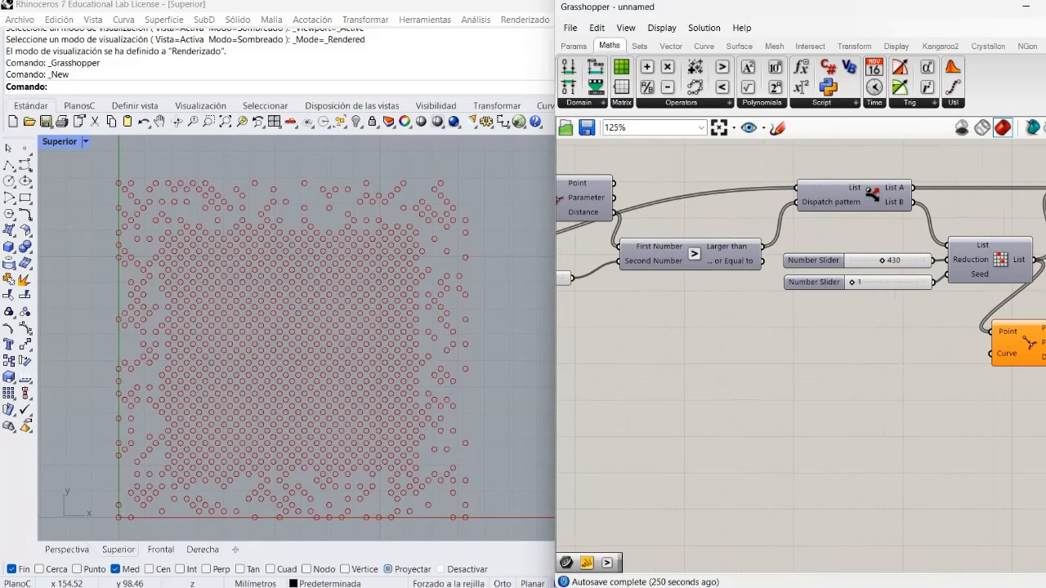
pyautogui.moveTo(885, 361); pyautogui.dragTo(1044, 372, button='right')
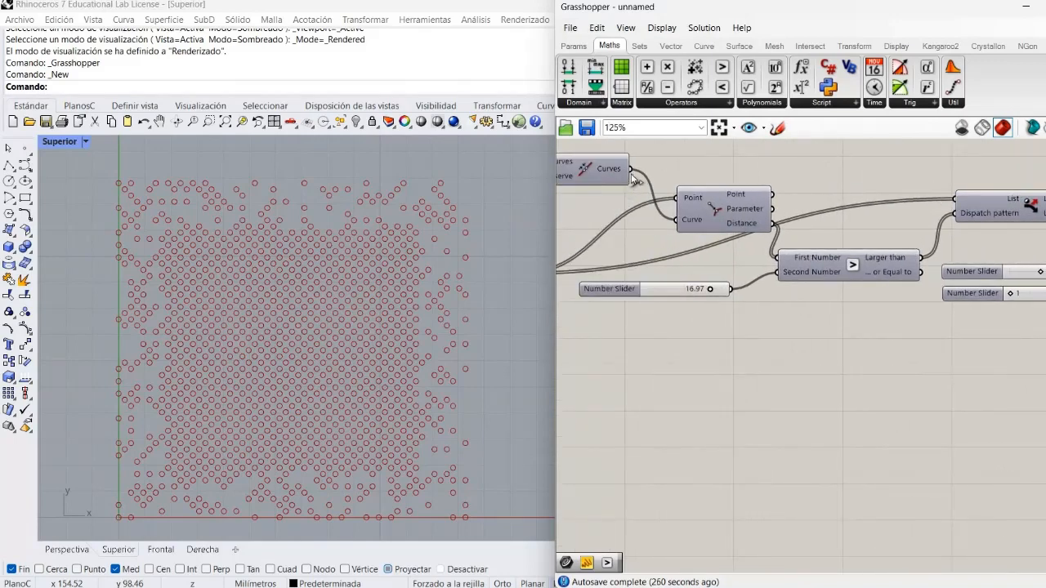
pyautogui.scroll(1, 635, 179)
pyautogui.moveTo(630, 168); pyautogui.dragTo(808, 308)
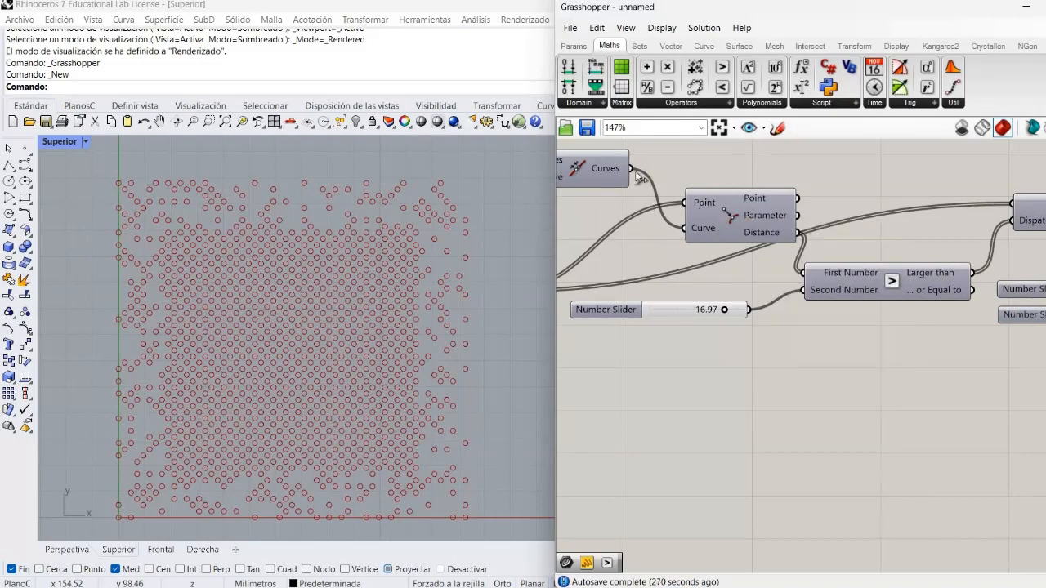
pyautogui.moveTo(632, 169); pyautogui.dragTo(750, 479)
pyautogui.moveTo(1039, 531); pyautogui.dragTo(874, 282)
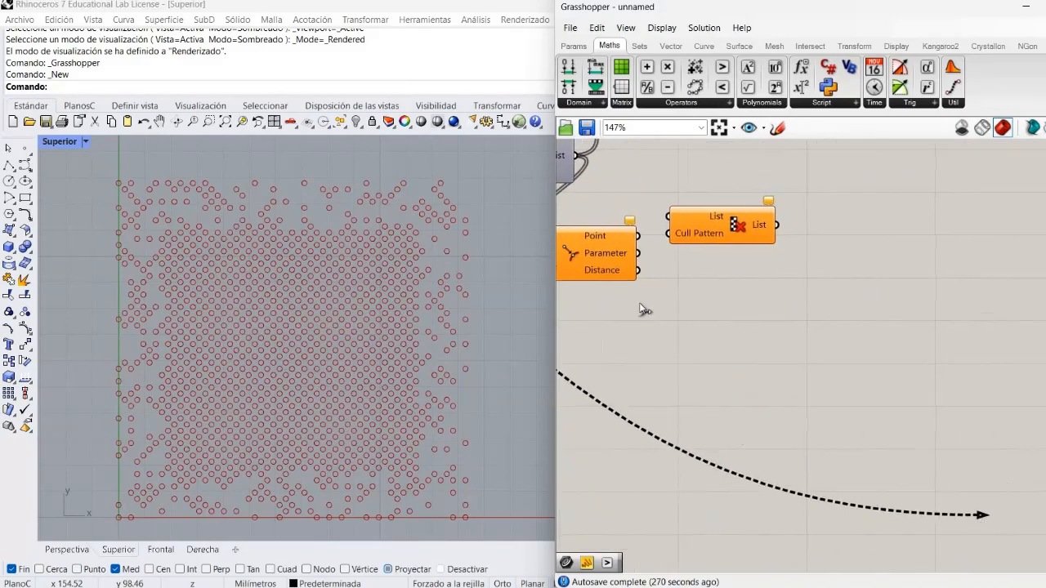
pyautogui.moveTo(640, 304); pyautogui.dragTo(720, 267)
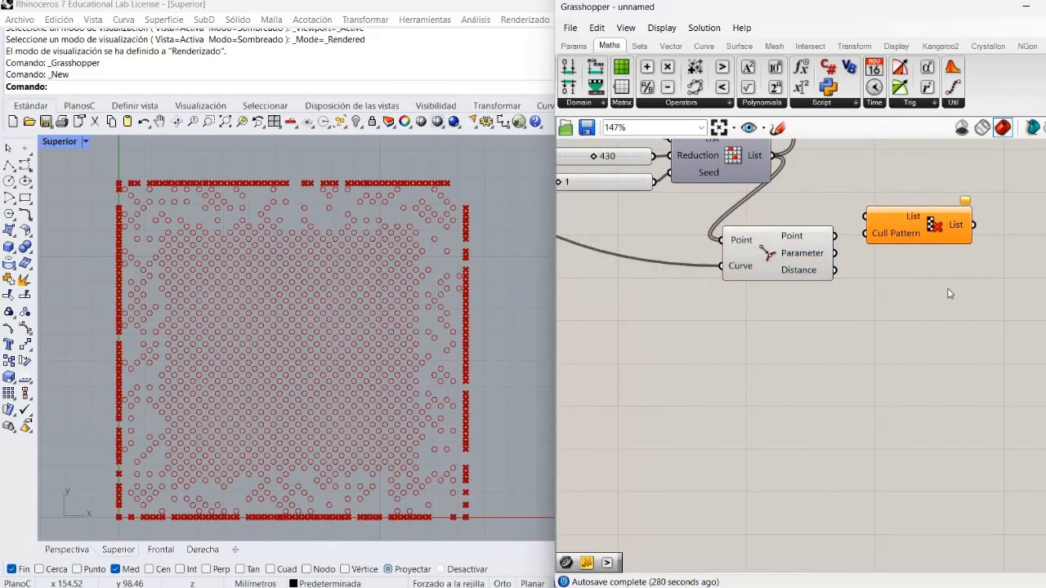
# Move Cull Pattern aside, add a Larger Than component beneath it, and connect the new closest-point Distance output to First Number
pyautogui.moveTo(969, 243); pyautogui.dragTo(1000, 243)
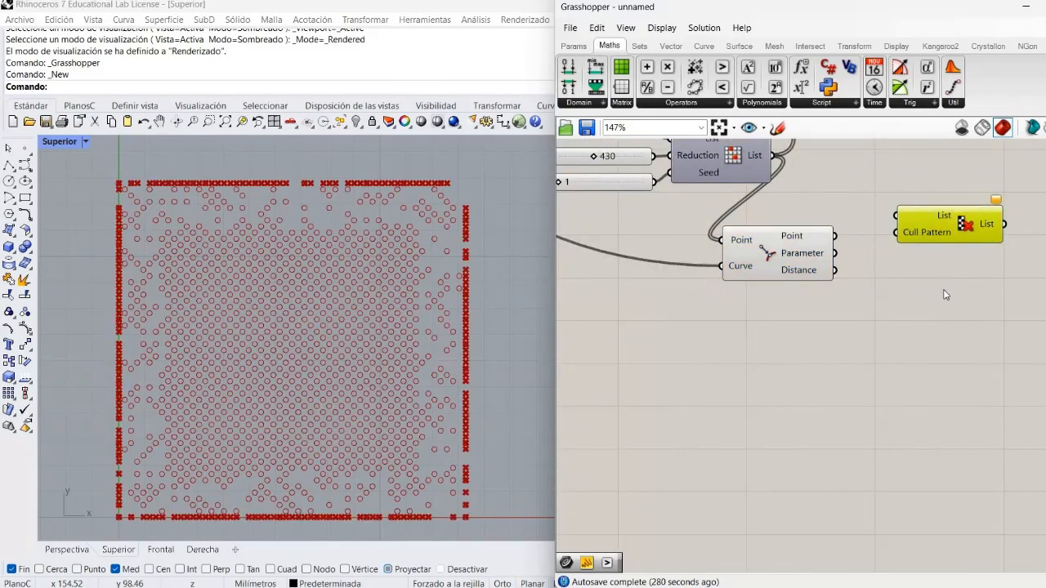
pyautogui.moveTo(859, 406); pyautogui.dragTo(775, 523, button='right')
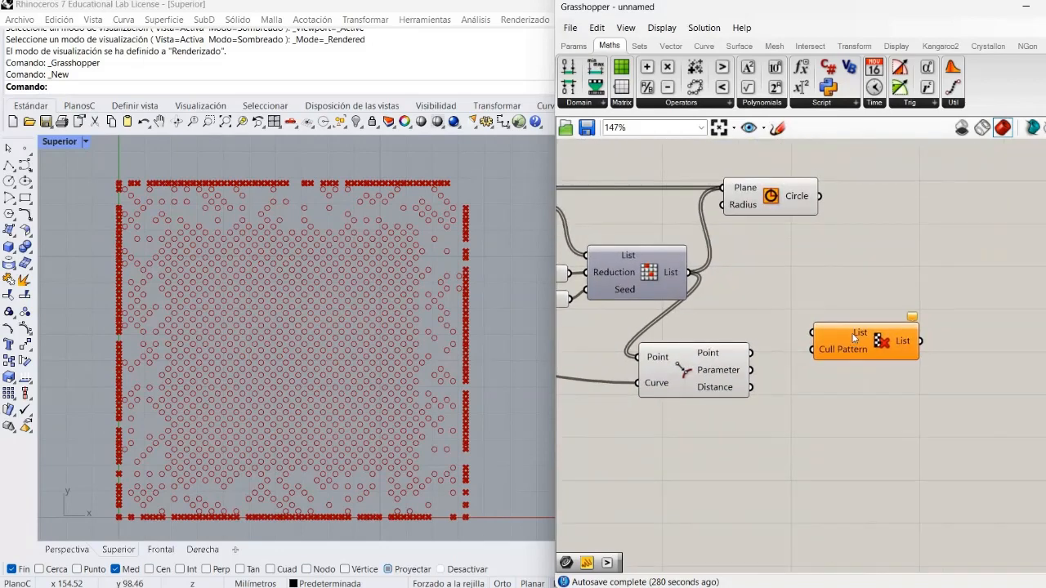
pyautogui.moveTo(885, 325); pyautogui.dragTo(920, 304)
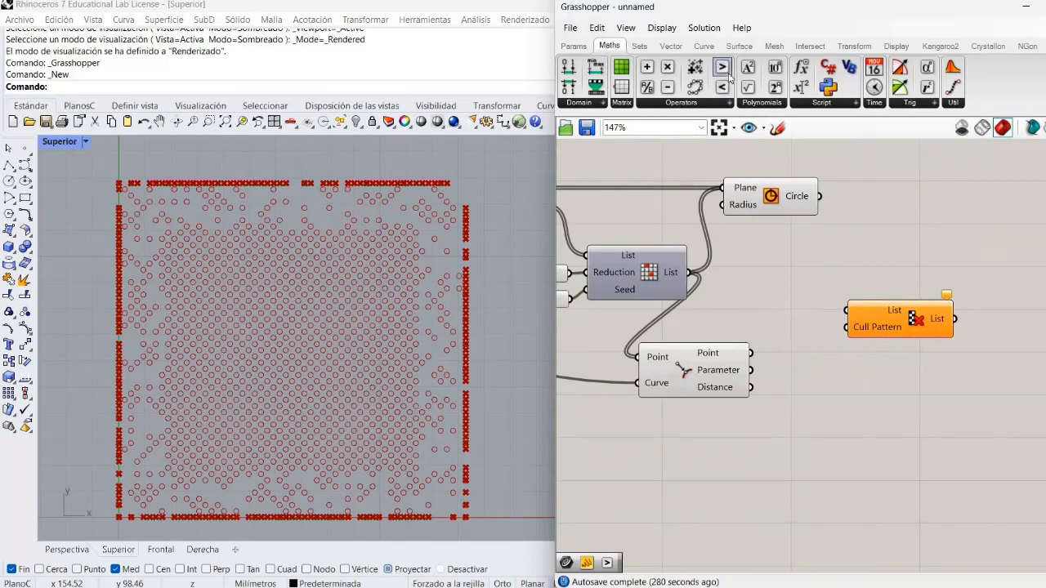
pyautogui.moveTo(722, 67); pyautogui.dragTo(850, 393)
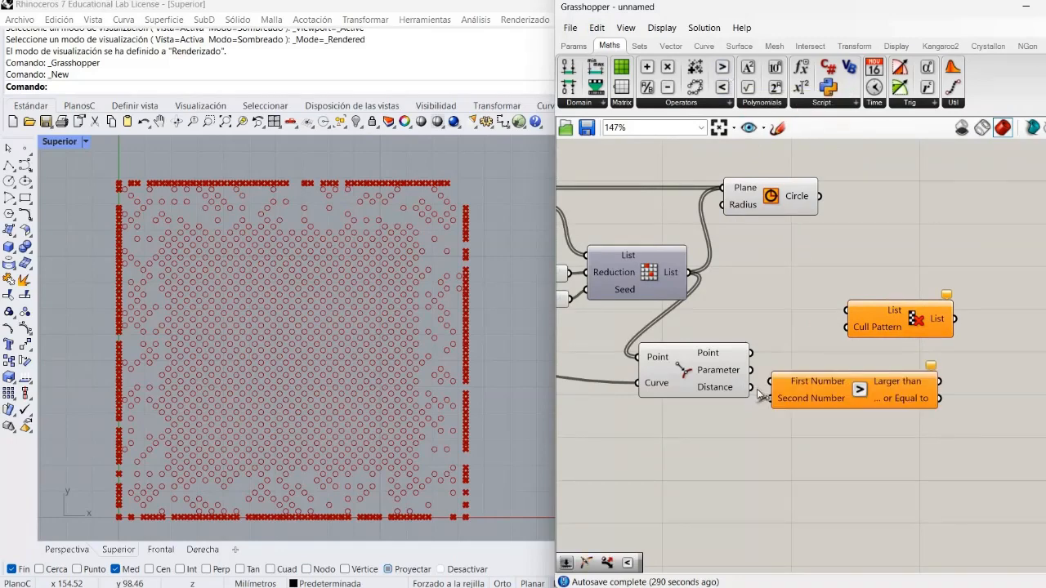
pyautogui.moveTo(751, 389); pyautogui.dragTo(769, 381)
pyautogui.moveTo(874, 394); pyautogui.dragTo(892, 404)
# Create a number slider ranging from 1 to 20.00 and connect it to the new Larger Than's Second Number input
pyautogui.click(710, 436)
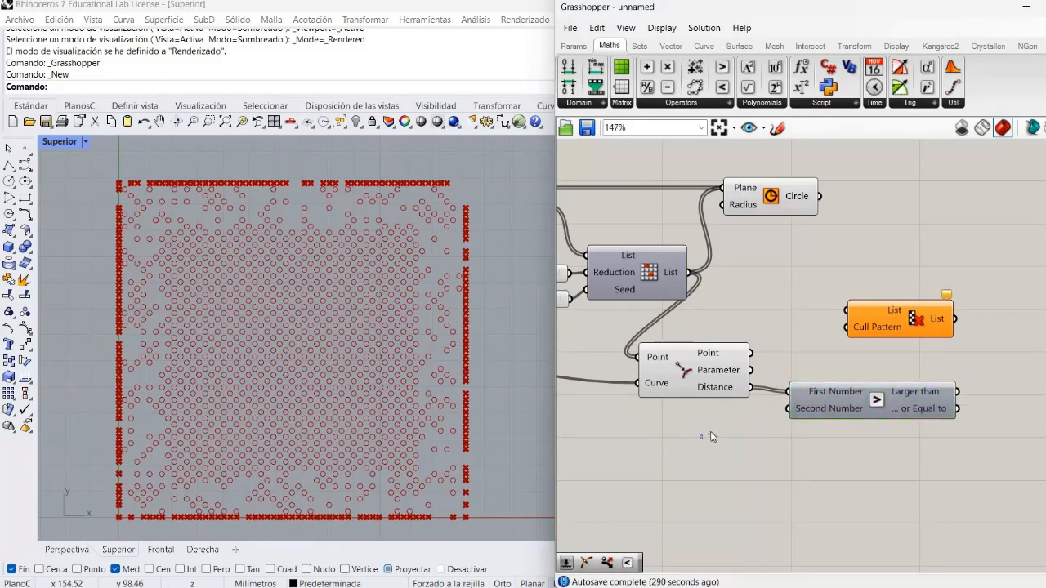
pyautogui.doubleClick(712, 431)
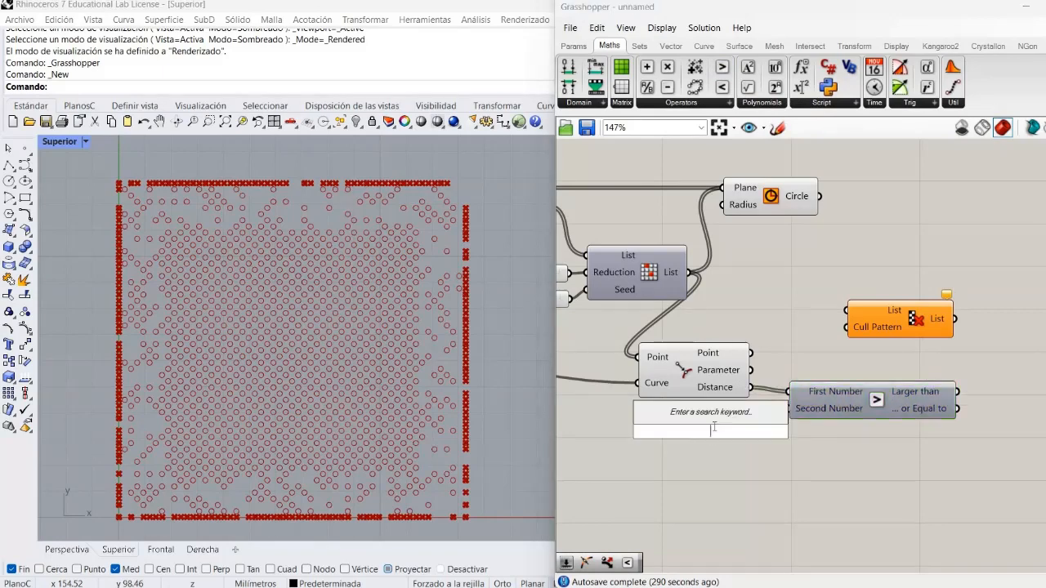
pyautogui.write('1..')
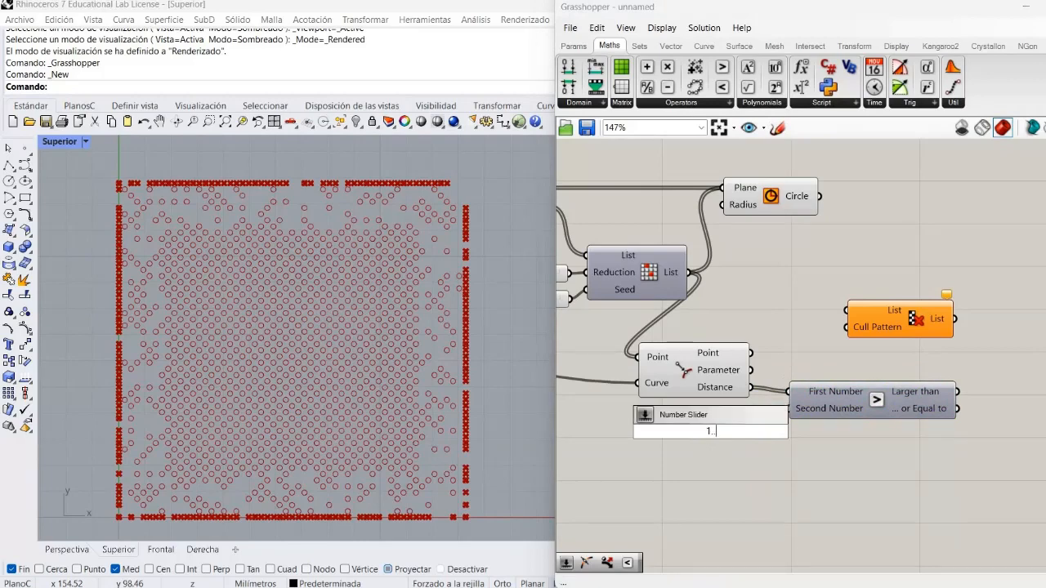
pyautogui.write('20.00')
pyautogui.press('Return')
pyautogui.moveTo(714, 436); pyautogui.dragTo(693, 443)
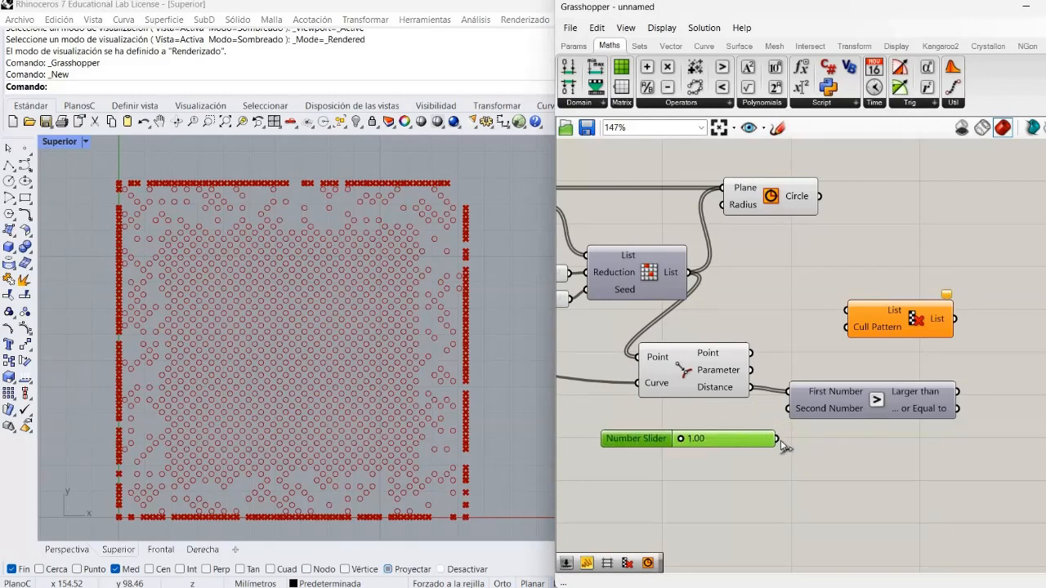
pyautogui.moveTo(780, 442); pyautogui.dragTo(790, 409)
# Connect the Random Reduce output to Cull Pattern's List input and the Larger Than result to its Cull Pattern input
pyautogui.moveTo(689, 272); pyautogui.dragTo(956, 391)
pyautogui.click(937, 342)
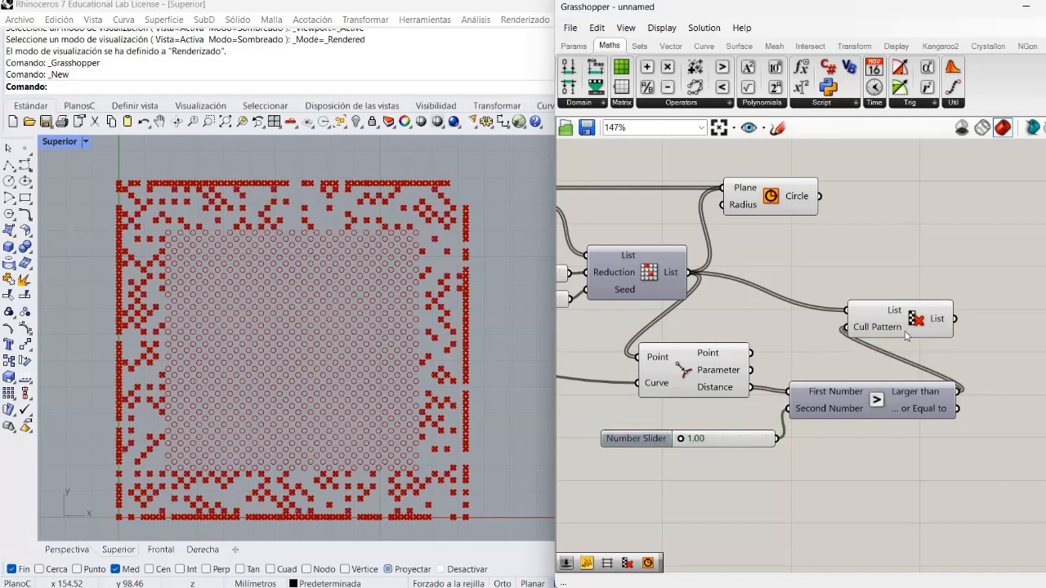
pyautogui.moveTo(935, 319); pyautogui.dragTo(965, 302)
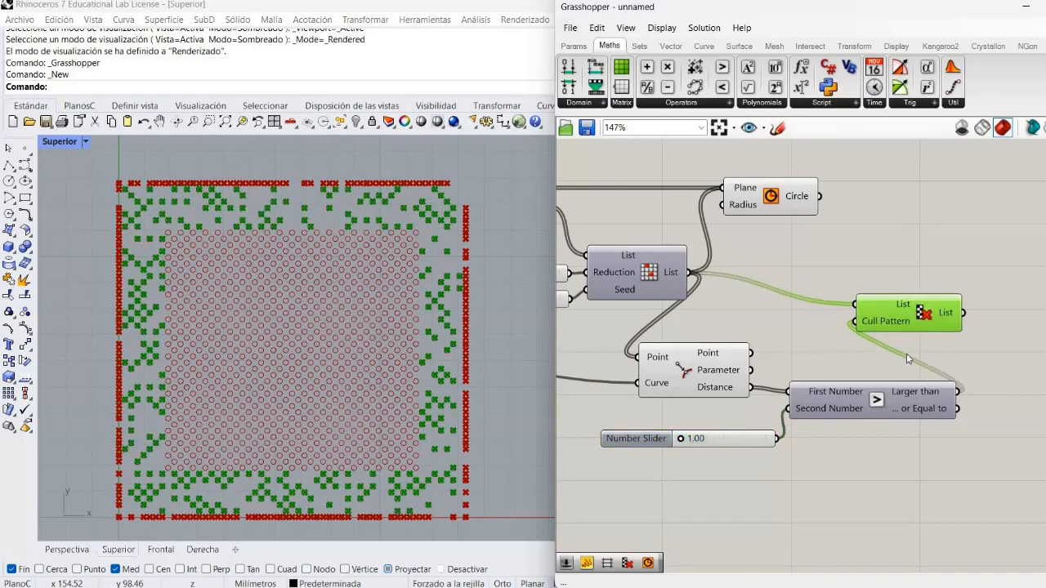
pyautogui.click(855, 420)
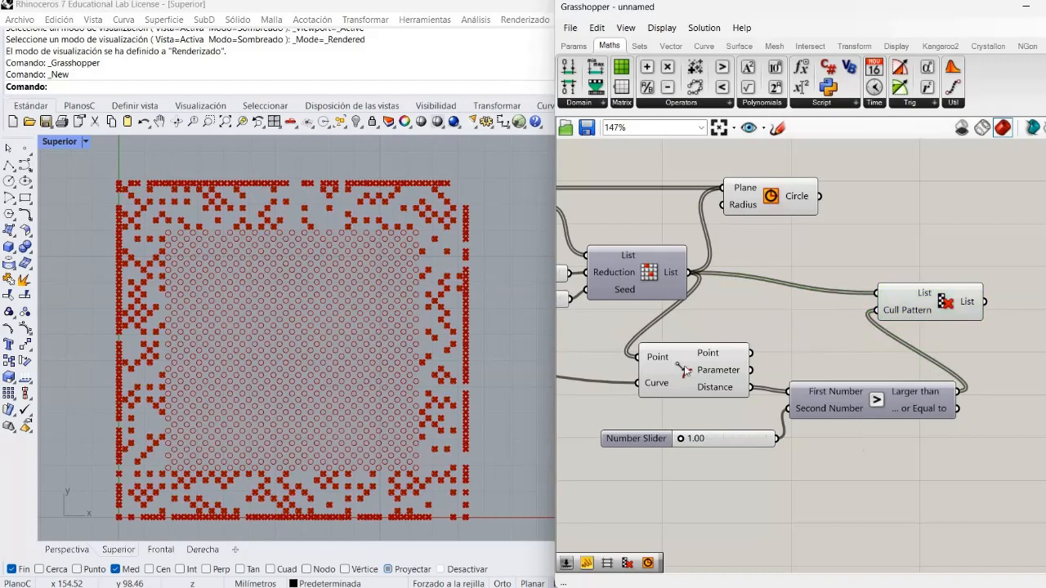
# Hide the new Curve Closest Point preview and move the Circle component beyond Cull Pattern
pyautogui.rightClick(728, 378)
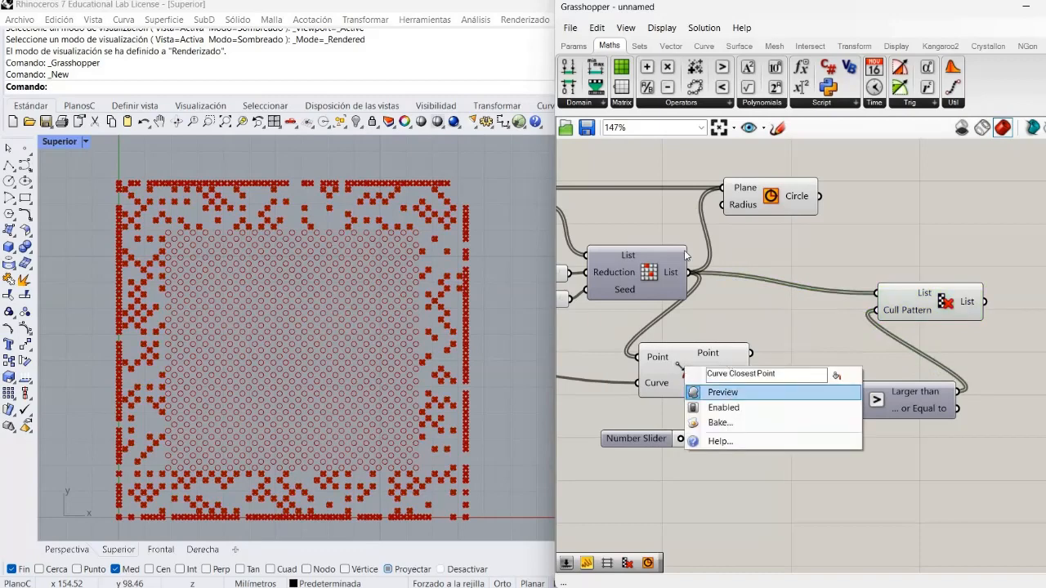
pyautogui.click(724, 389)
pyautogui.moveTo(764, 199); pyautogui.dragTo(1045, 218)
pyautogui.moveTo(857, 244)
pyautogui.mouseDown()
pyautogui.moveTo(877, 258)
pyautogui.moveTo(858, 248)
pyautogui.mouseUp()
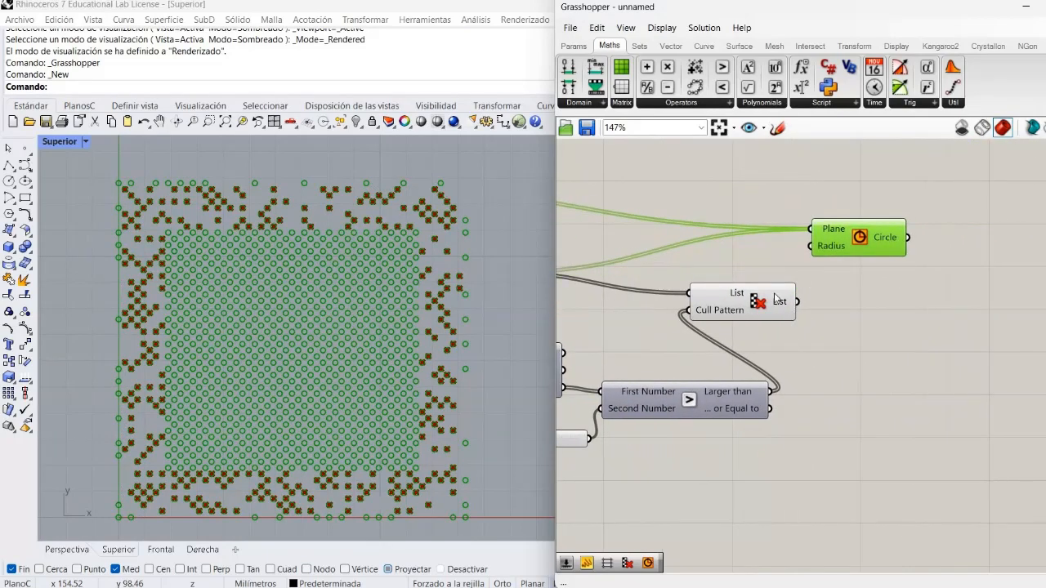
# Insert a relay in the Dispatch List A wire and replace Random Reduce with the Cull Pattern output at Circle's Plane input
pyautogui.click(672, 230)
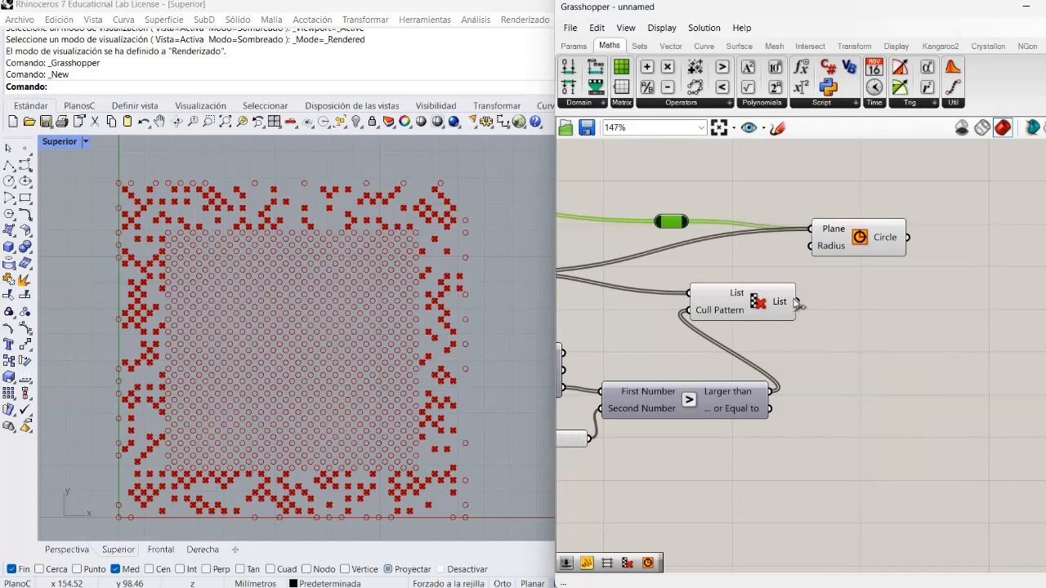
pyautogui.moveTo(796, 303); pyautogui.dragTo(811, 228)
pyautogui.moveTo(687, 229); pyautogui.dragTo(811, 229)
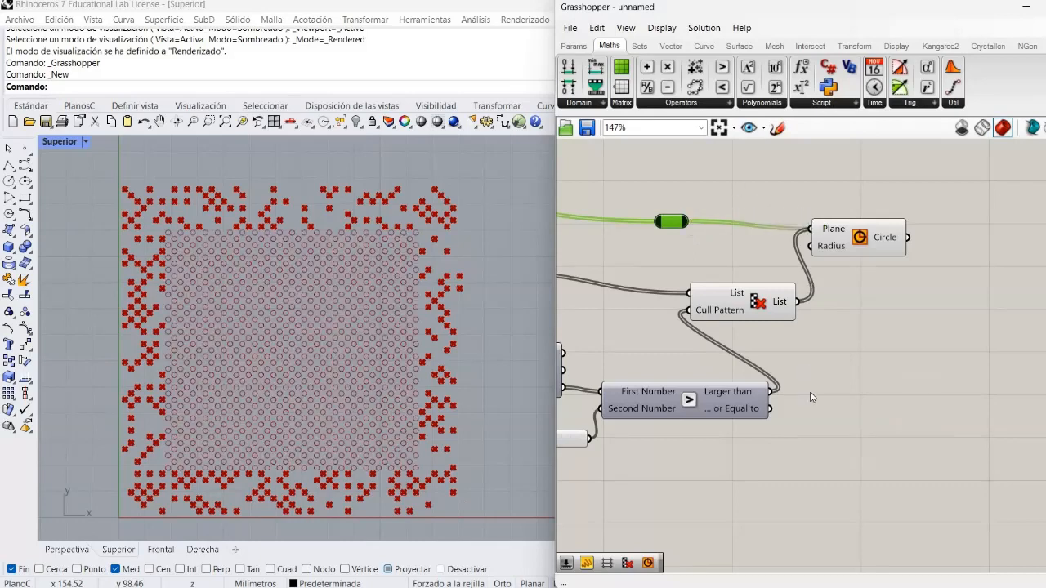
pyautogui.click(781, 328)
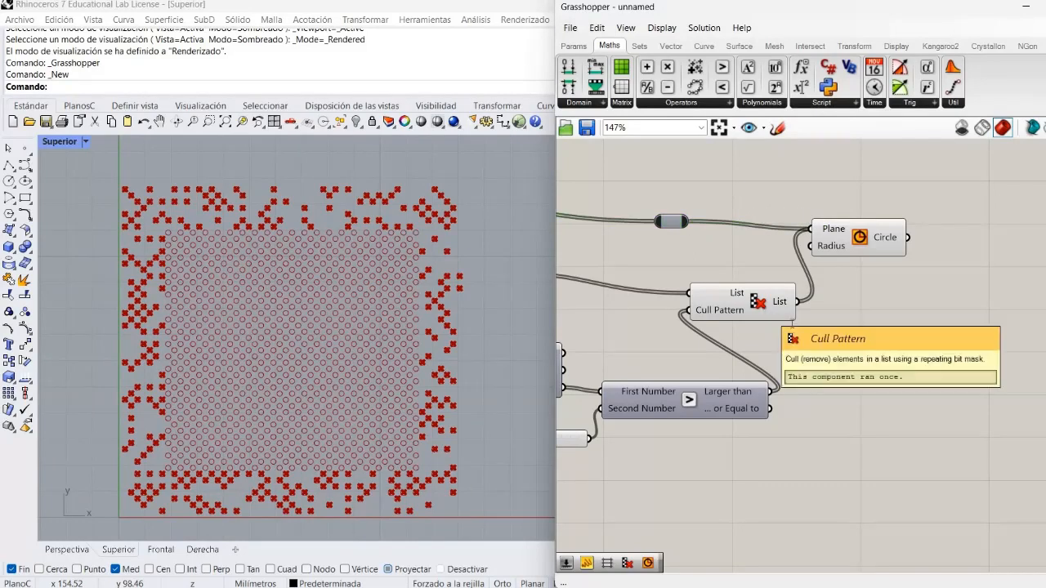
# Hide the Cull Pattern preview and set the Larger Than threshold slider to 5.91
pyautogui.rightClick(765, 312)
pyautogui.click(786, 336)
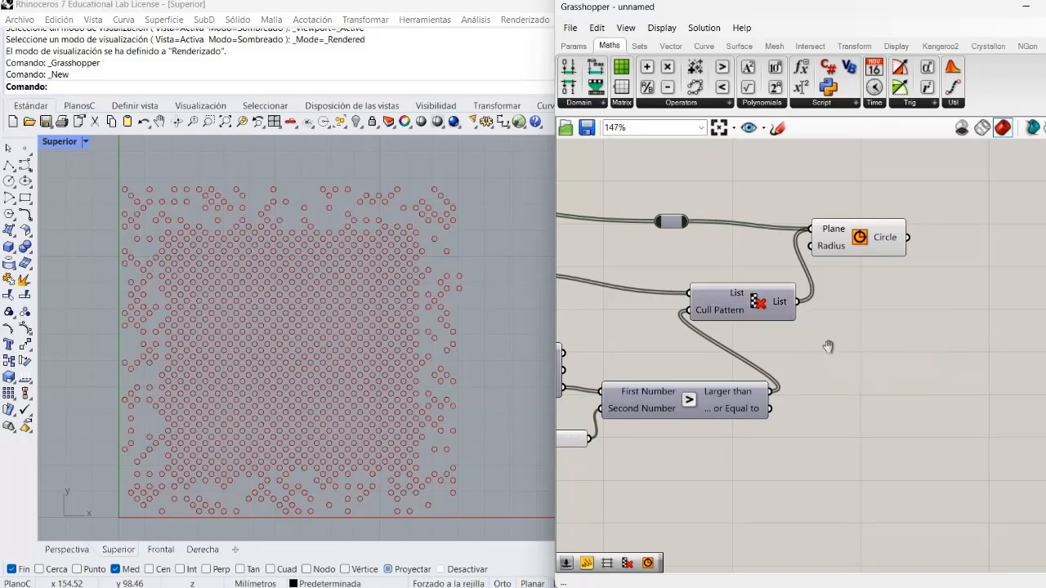
pyautogui.moveTo(829, 348); pyautogui.dragTo(966, 310, button='right')
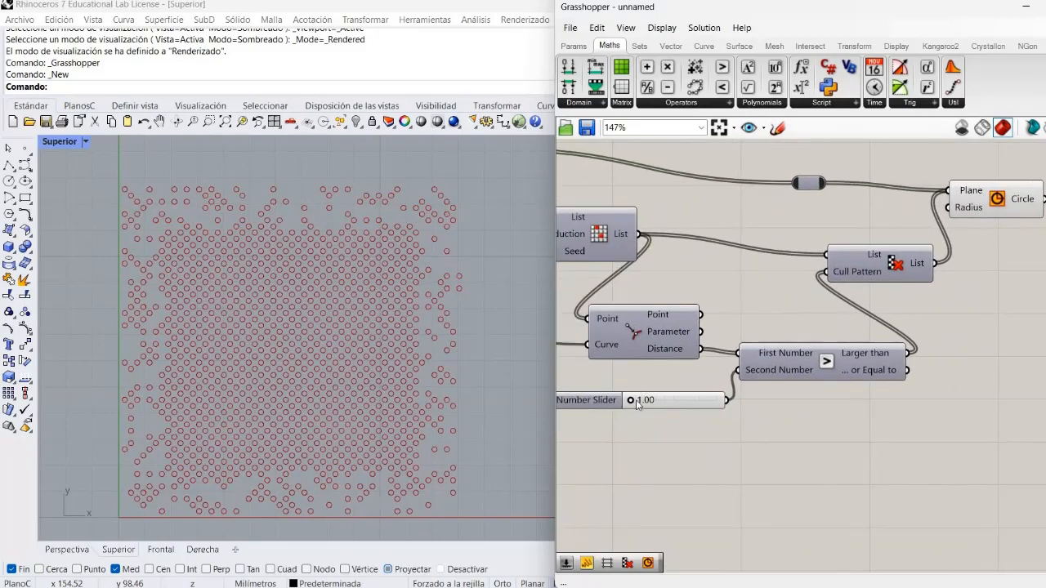
pyautogui.moveTo(630, 400); pyautogui.dragTo(652, 431)
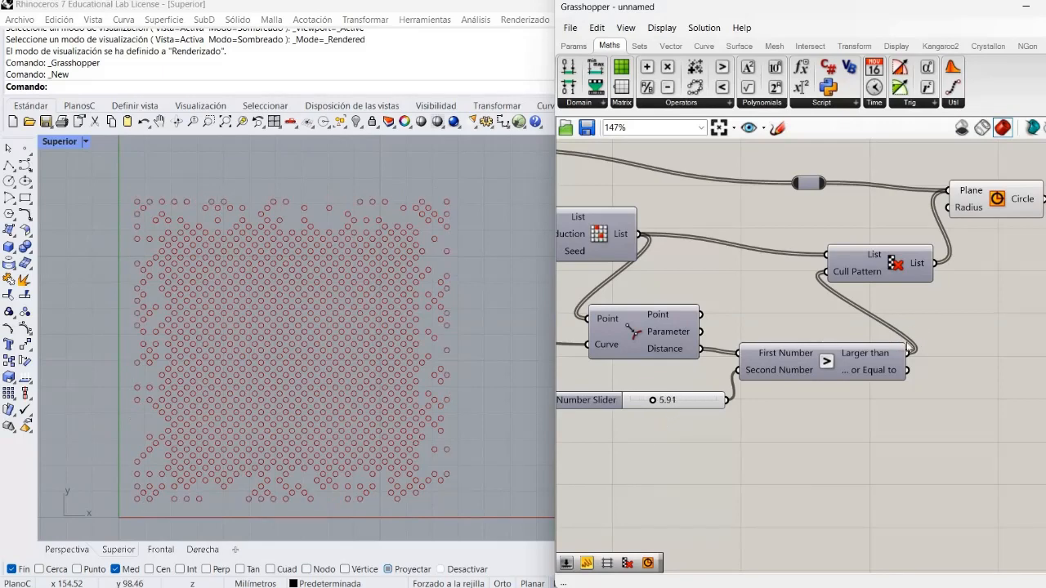
# Add a Surface parameter to the canvas and place it below the grid component that feeds Dispatch
pyautogui.moveTo(571, 439); pyautogui.dragTo(980, 357, button='right')
pyautogui.scroll(-2, 795, 326)
pyautogui.scroll(-1, 787, 322)
pyautogui.moveTo(746, 315); pyautogui.dragTo(951, 362, button='right')
pyautogui.moveTo(669, 339); pyautogui.dragTo(860, 377, button='right')
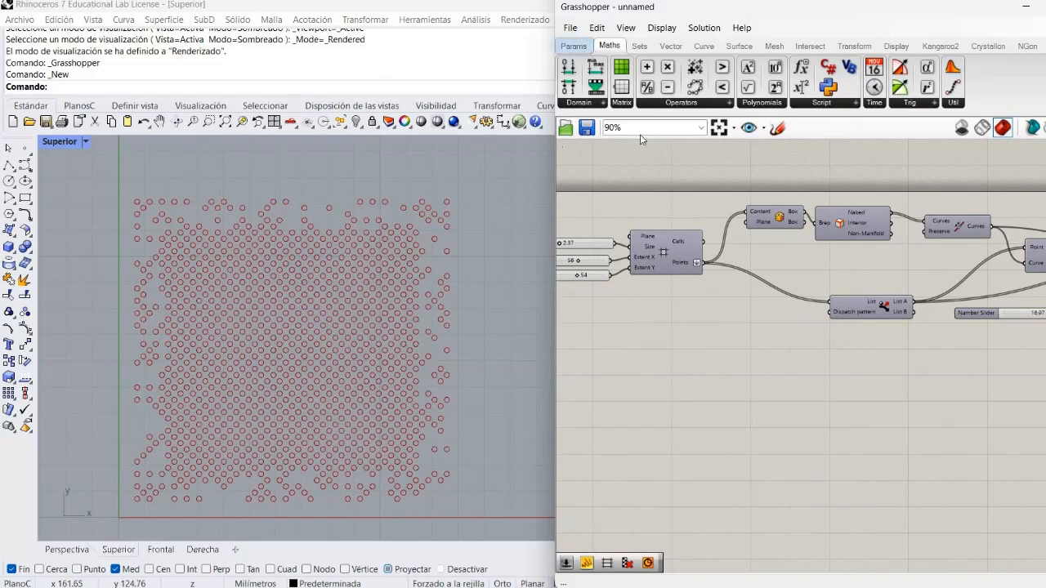
pyautogui.click(573, 46)
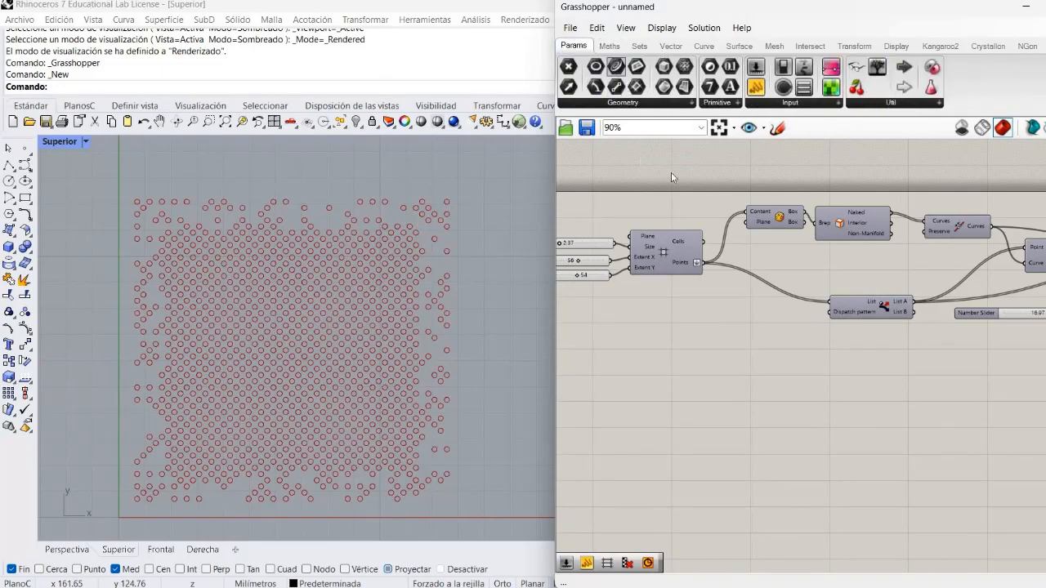
pyautogui.doubleClick(673, 365)
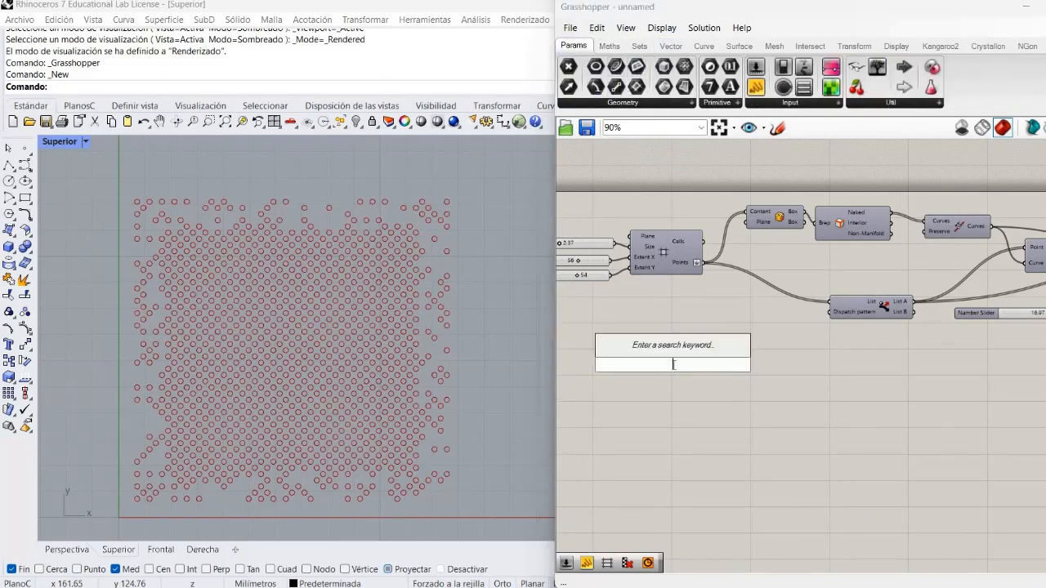
pyautogui.write('su')
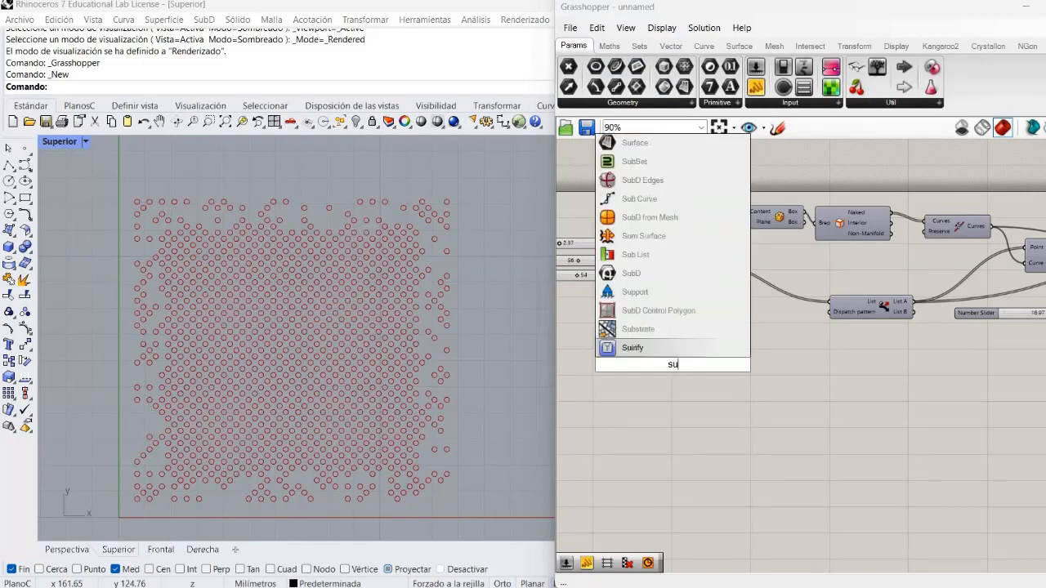
pyautogui.write('rfa')
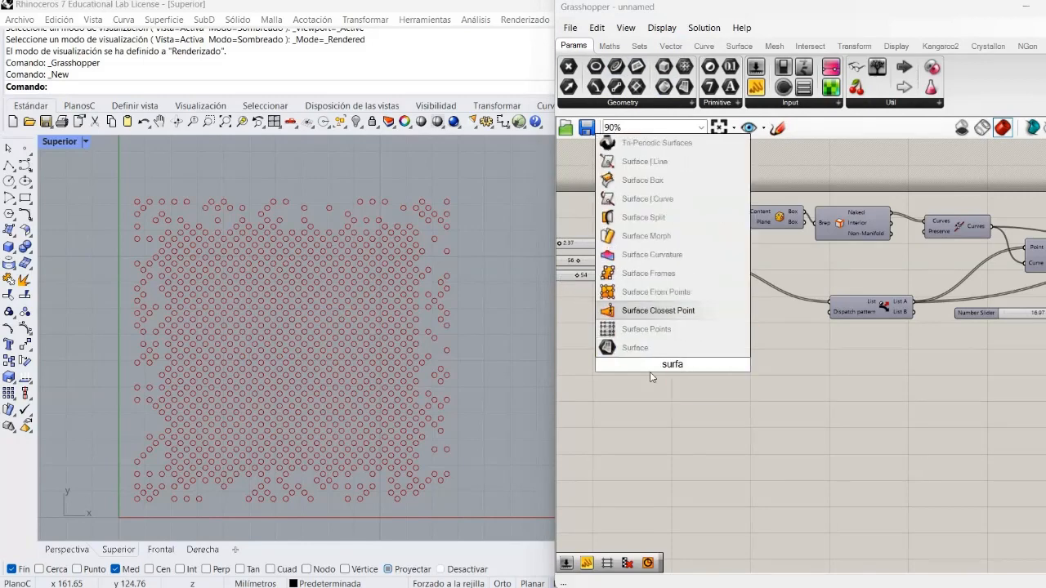
pyautogui.press('Return')
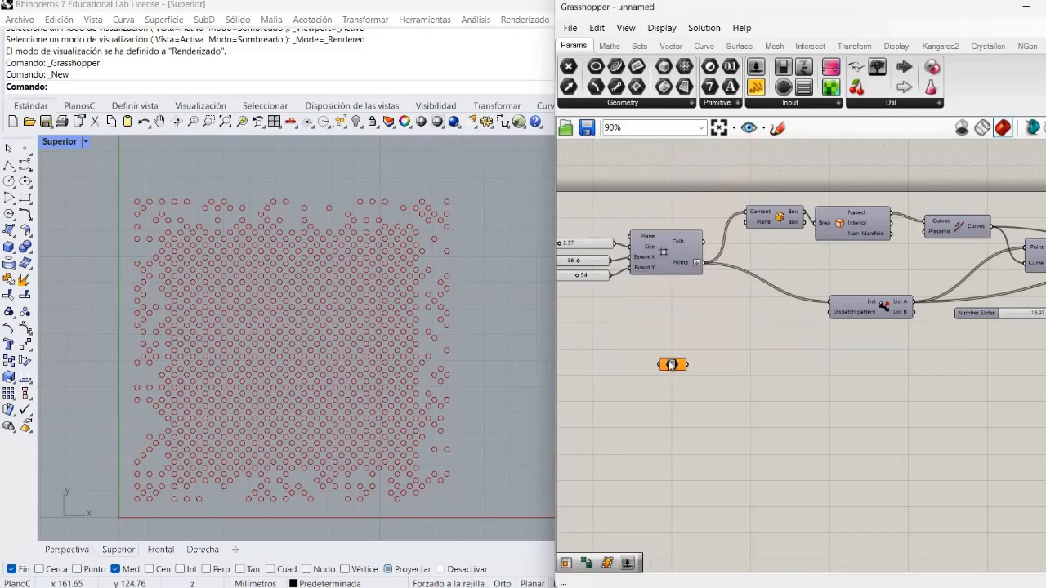
pyautogui.moveTo(672, 364); pyautogui.dragTo(655, 324)
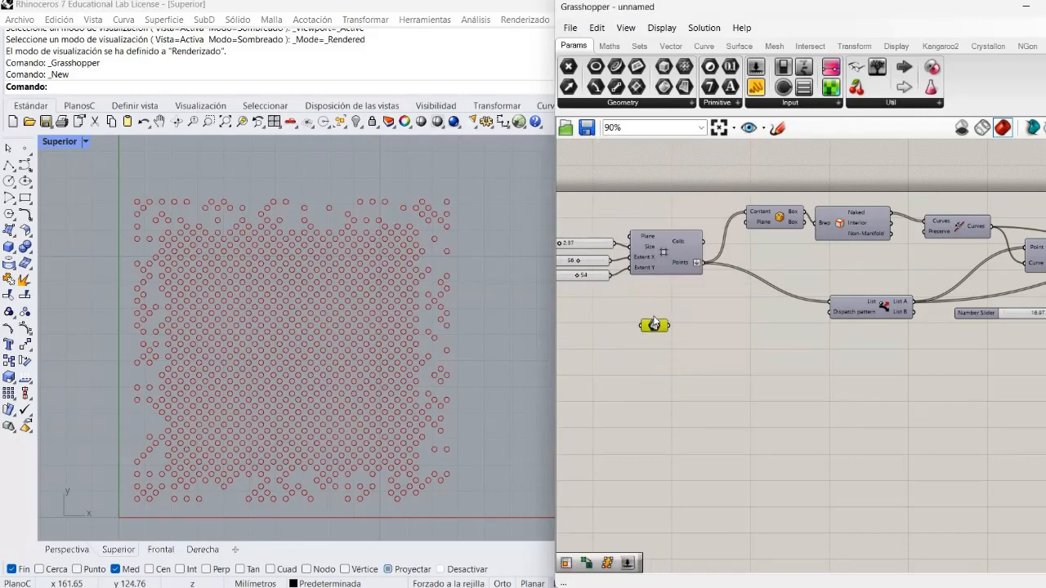
# Add a Surface Frames component beside the Surface parameter and connect the parameter to its Surface input
pyautogui.scroll(2, 660, 315)
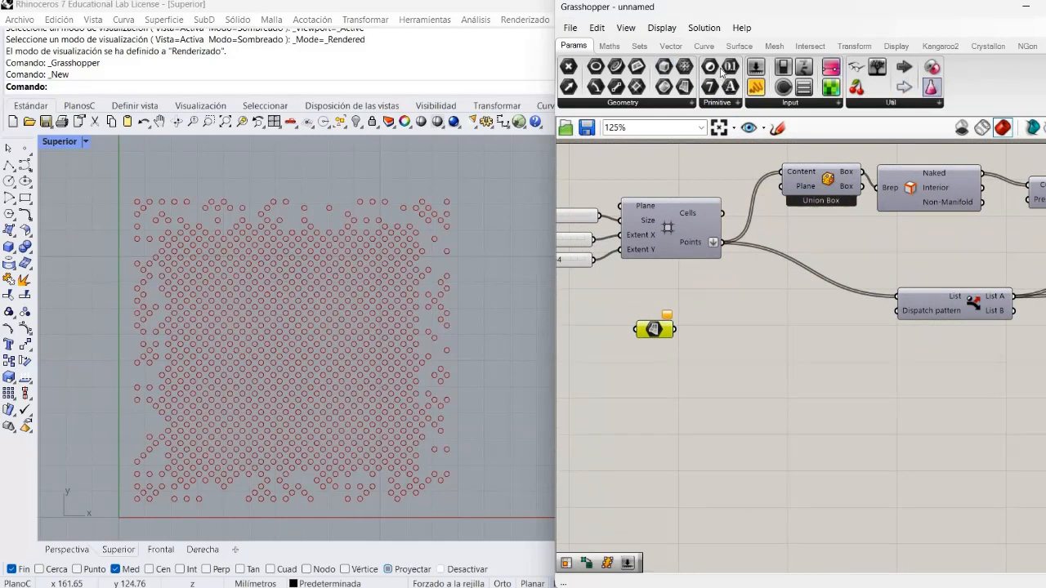
pyautogui.click(739, 46)
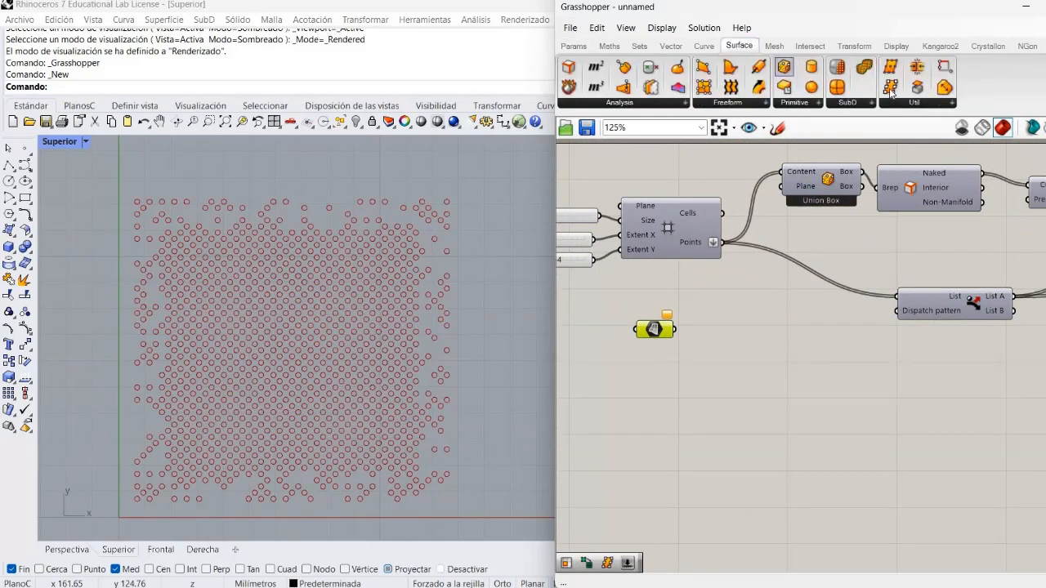
pyautogui.moveTo(890, 87); pyautogui.dragTo(777, 331)
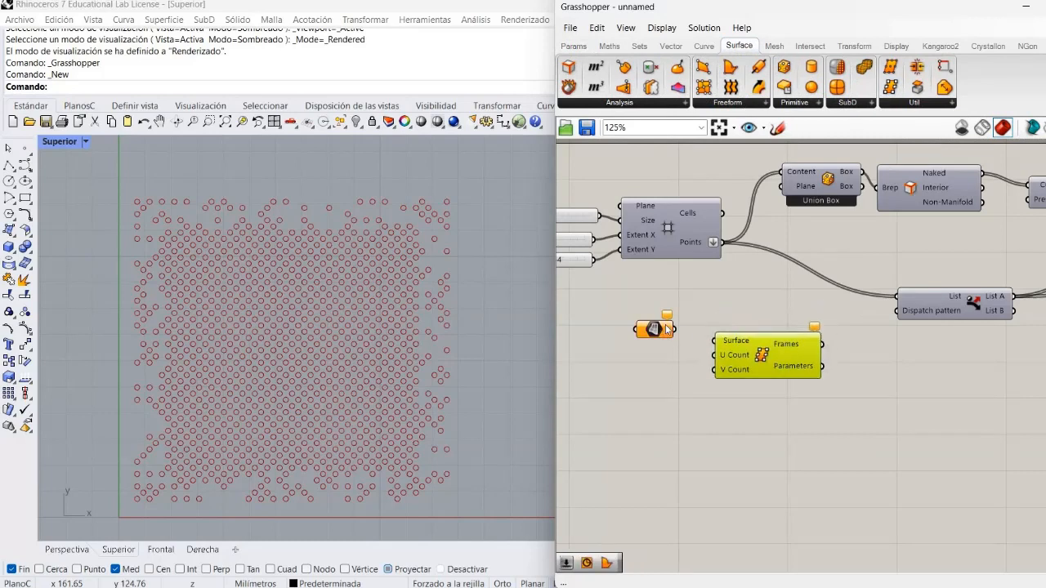
pyautogui.moveTo(675, 329); pyautogui.dragTo(716, 341)
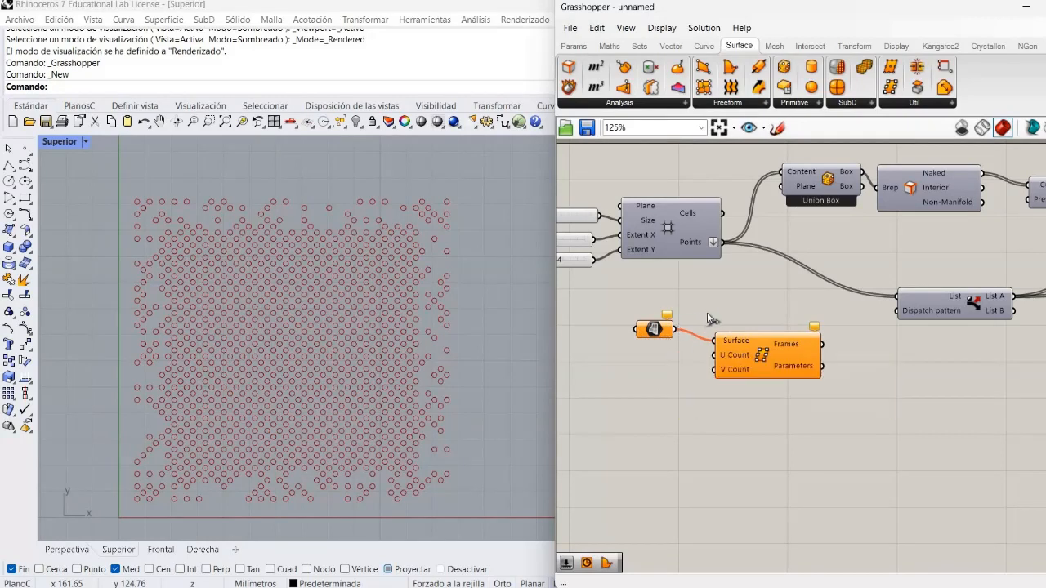
# Replace the Brep Edges input with the Surface parameter and Dispatch's List input with the Surface Frames' Frames output, flattened
pyautogui.moveTo(675, 329); pyautogui.dragTo(874, 189)
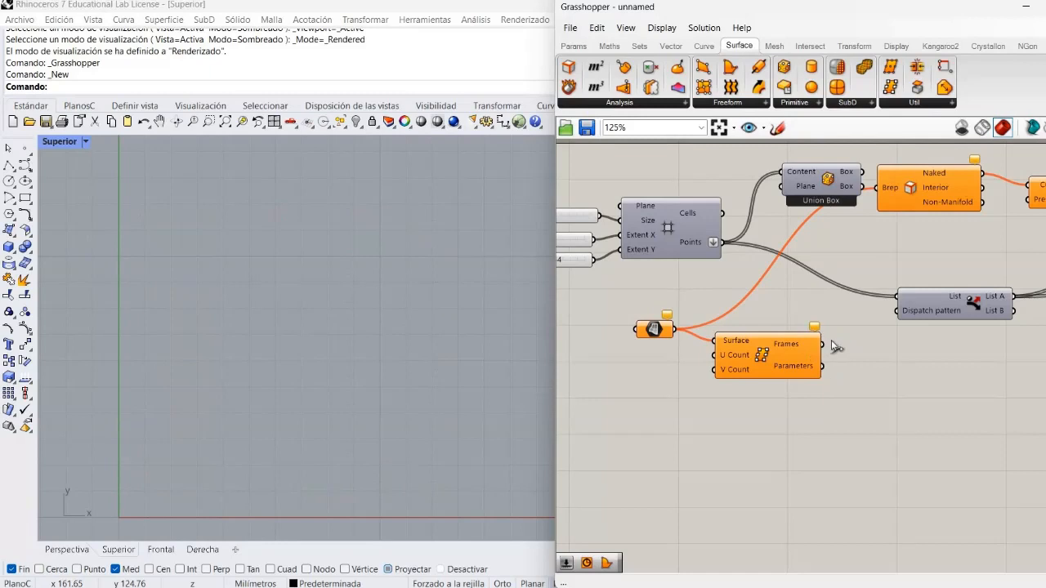
pyautogui.moveTo(825, 343); pyautogui.dragTo(848, 325)
pyautogui.moveTo(899, 297); pyautogui.dragTo(804, 333)
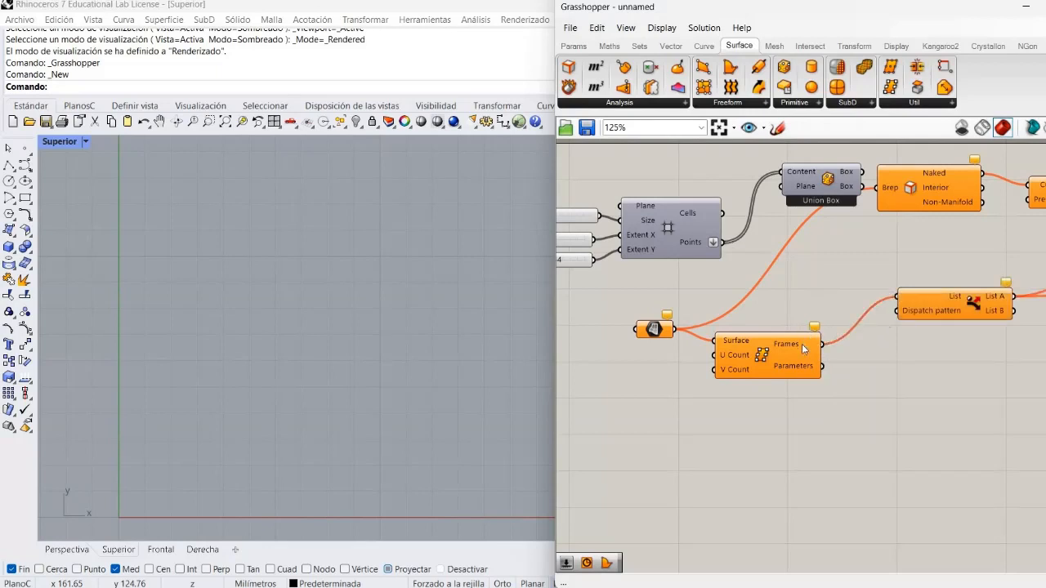
pyautogui.rightClick(801, 344)
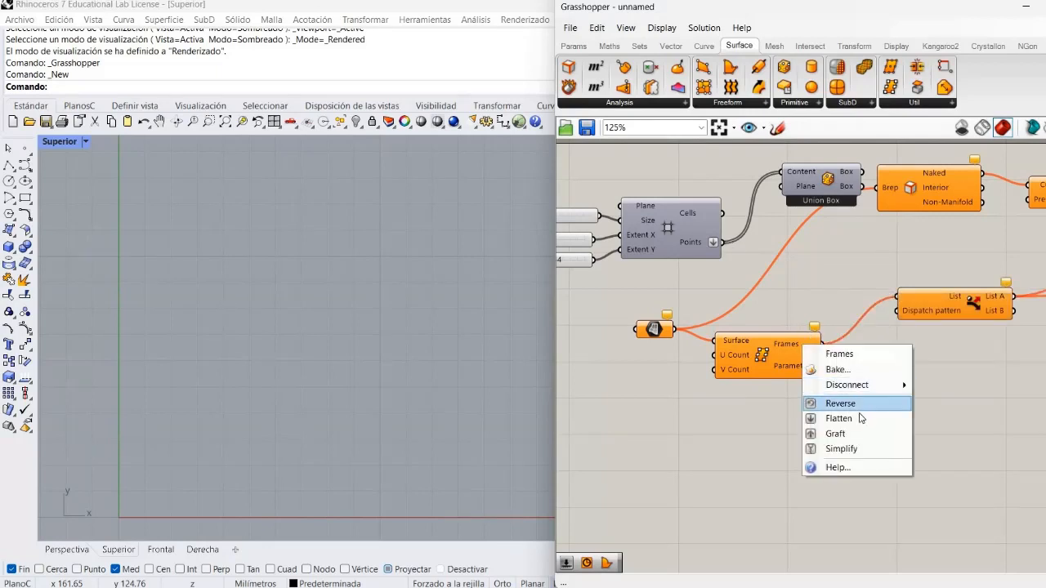
pyautogui.click(860, 418)
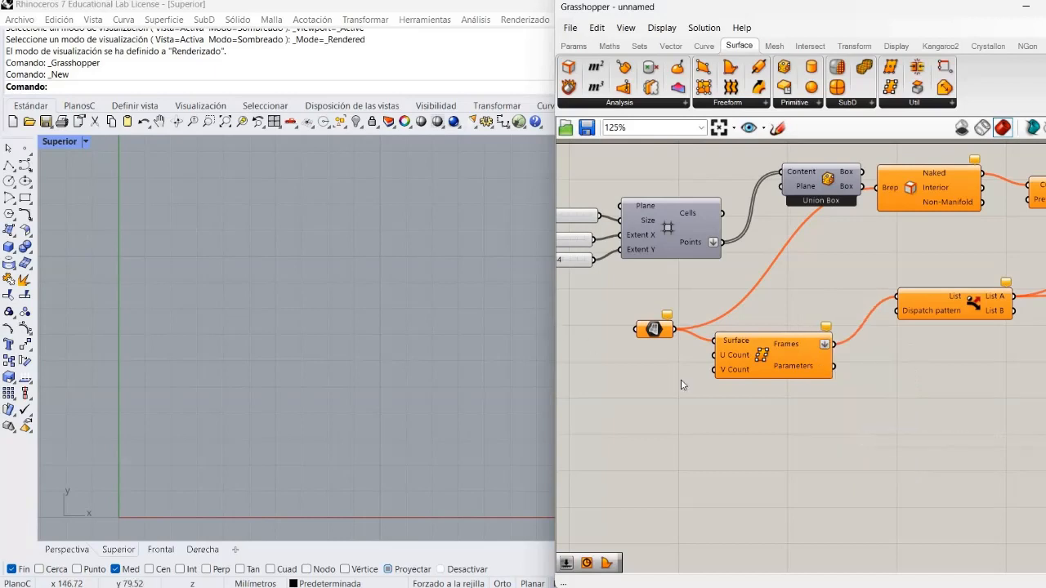
# Create a number slider set to 50 for Surface Frames' U Count and connect a copy of it to V Count
pyautogui.doubleClick(634, 368)
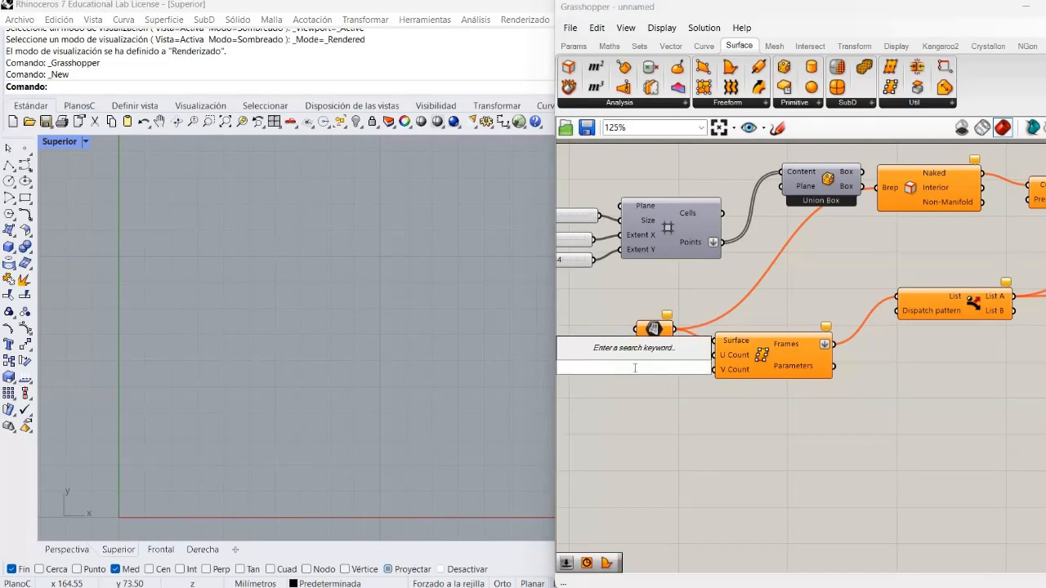
pyautogui.write('50')
pyautogui.press('Return')
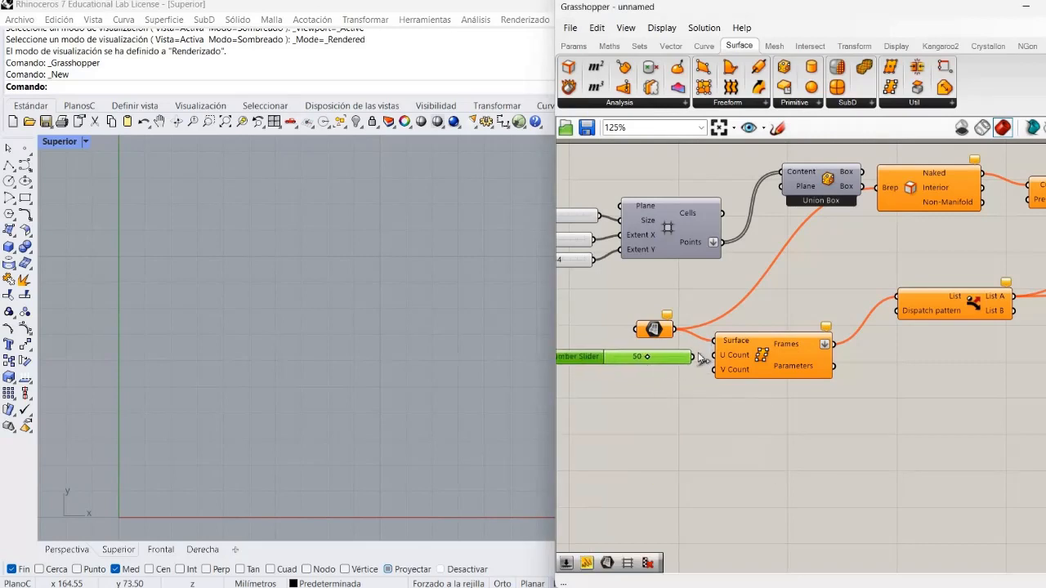
pyautogui.moveTo(693, 357); pyautogui.dragTo(716, 356)
pyautogui.hotkey('ctrl', 'v')
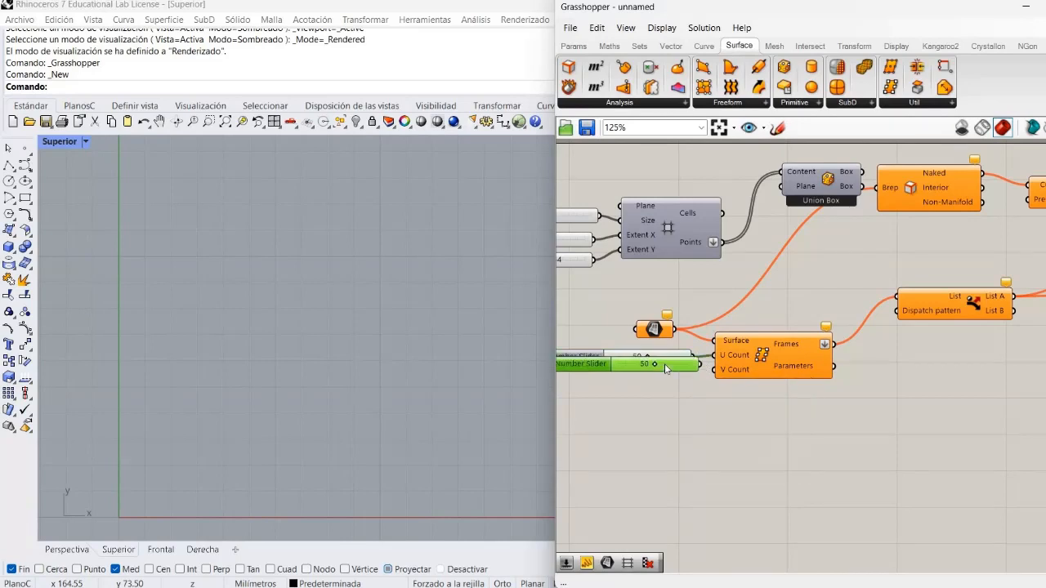
pyautogui.moveTo(664, 364); pyautogui.dragTo(716, 369)
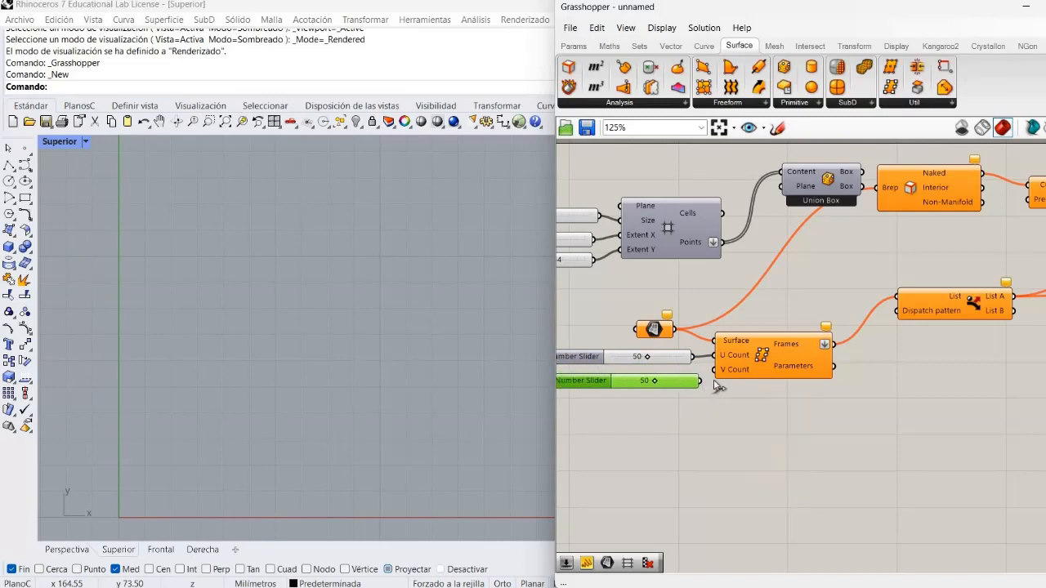
pyautogui.click(764, 414)
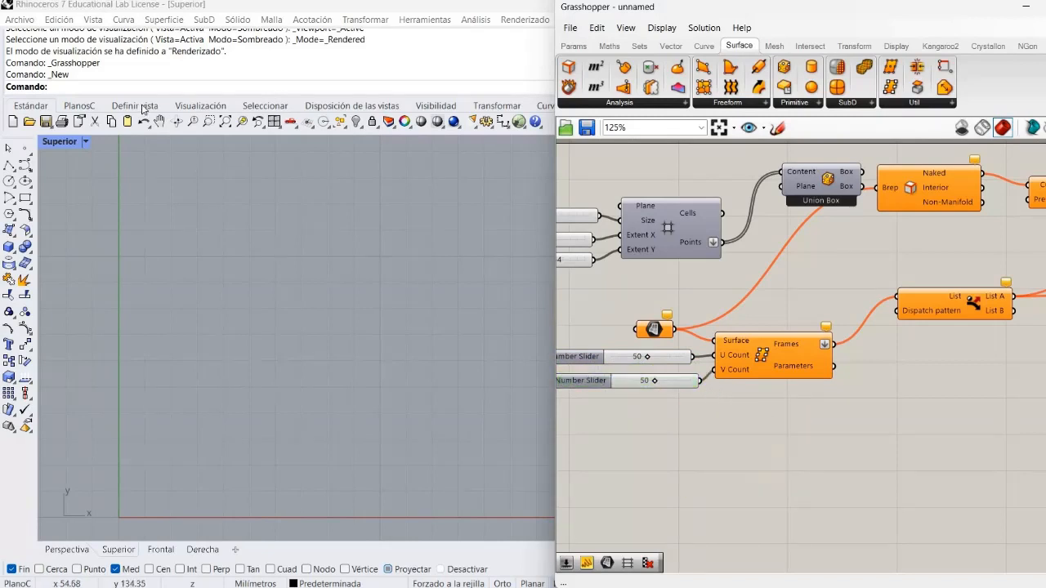
# Restore the four-viewport layout in Rhino and draw an S-shaped control point curve with four points in the Frontal viewport
pyautogui.click(54, 145)
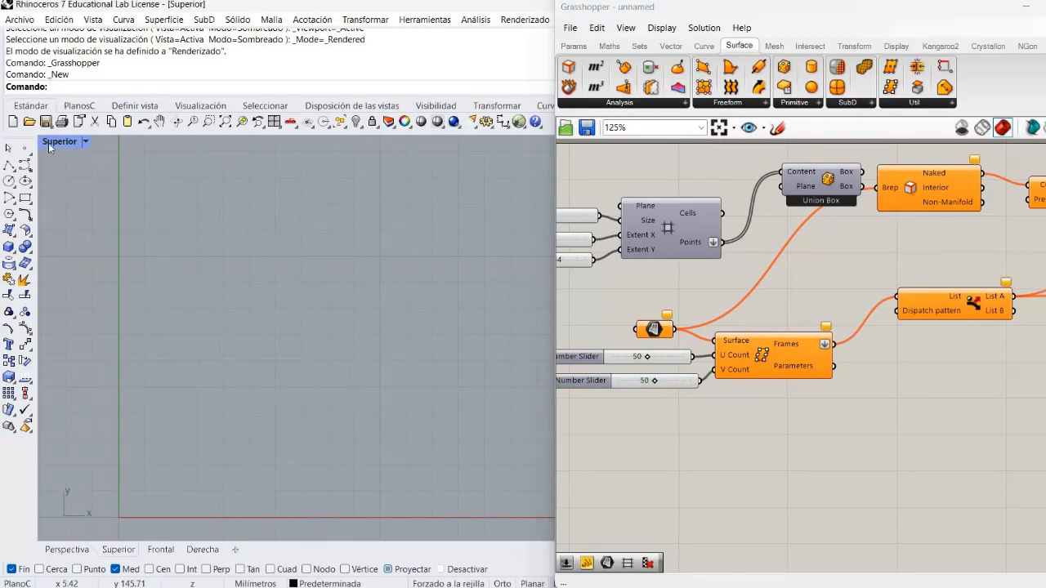
pyautogui.doubleClick(48, 143)
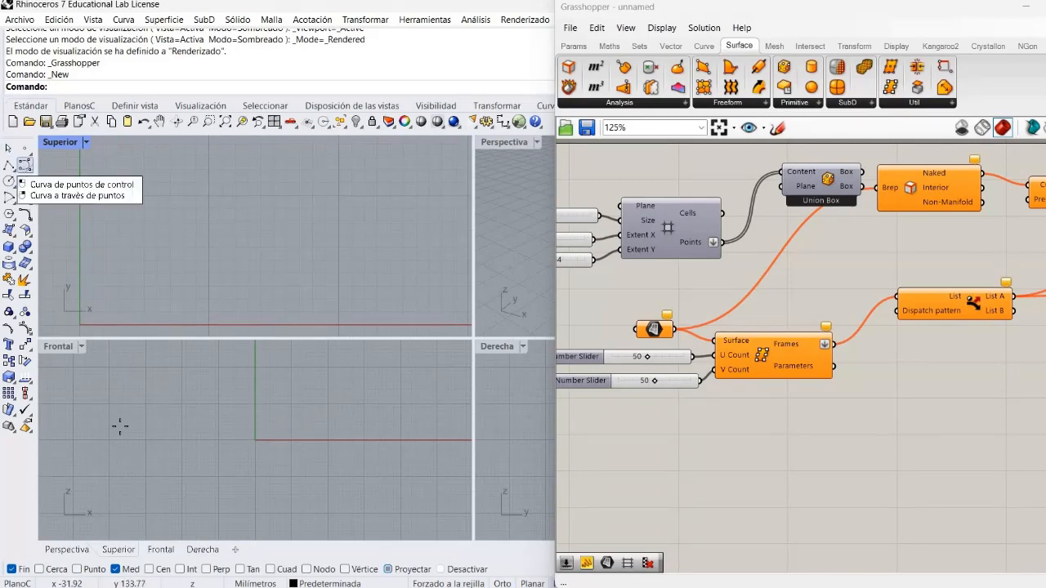
pyautogui.click(26, 165)
pyautogui.click(154, 364)
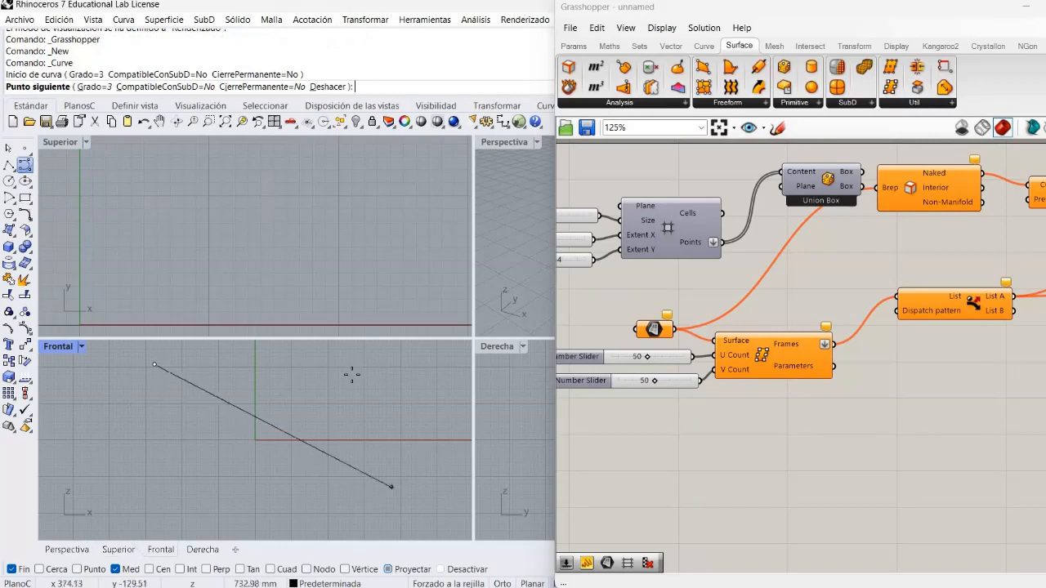
pyautogui.click(350, 374)
pyautogui.click(148, 443)
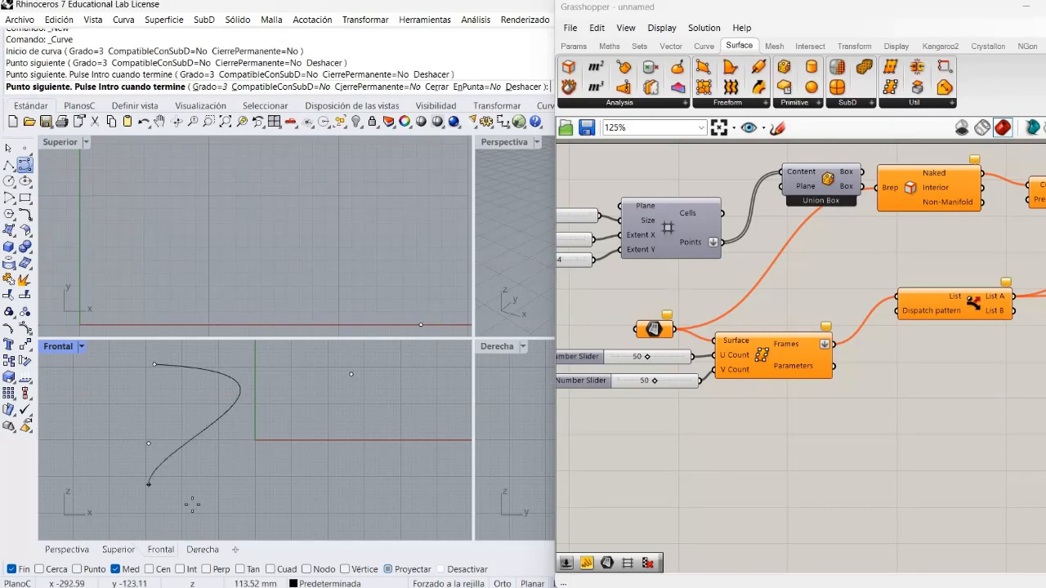
pyautogui.click(196, 500)
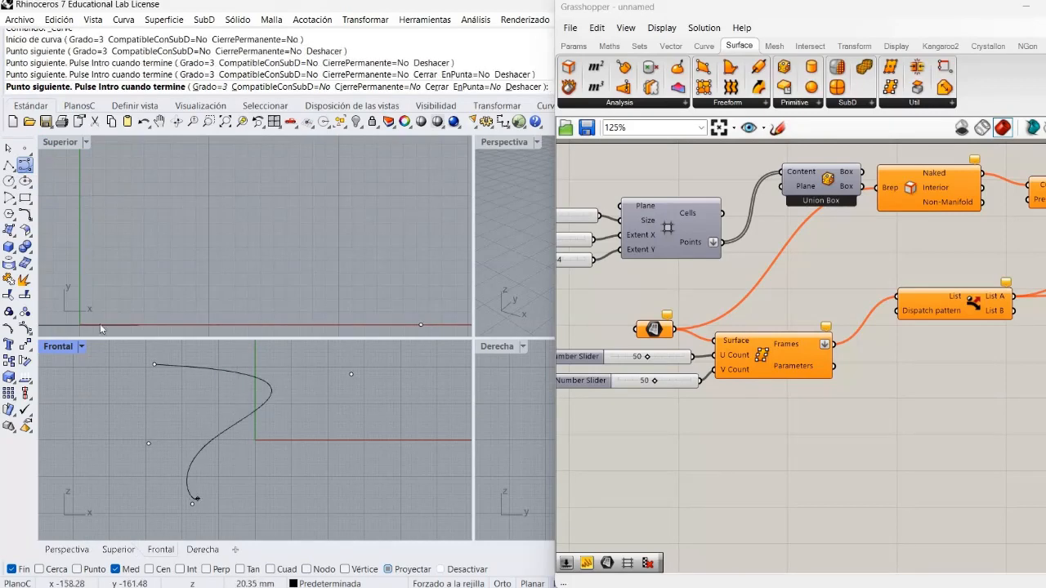
pyautogui.press('Return')
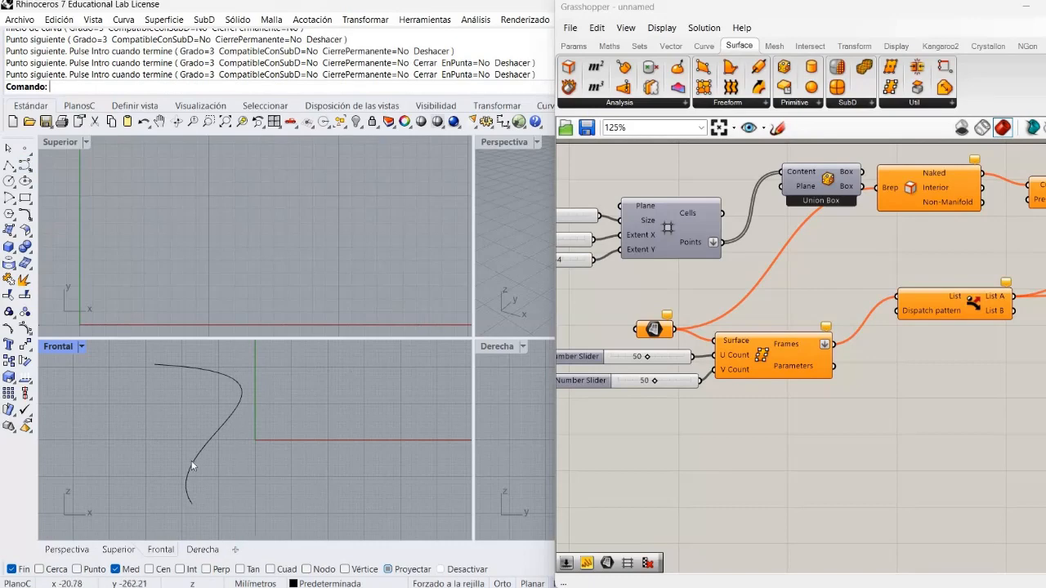
# Shift the curve slightly along X and extrude it along the Y axis into a surface in the Superior viewport
pyautogui.moveTo(193, 453); pyautogui.dragTo(203, 453)
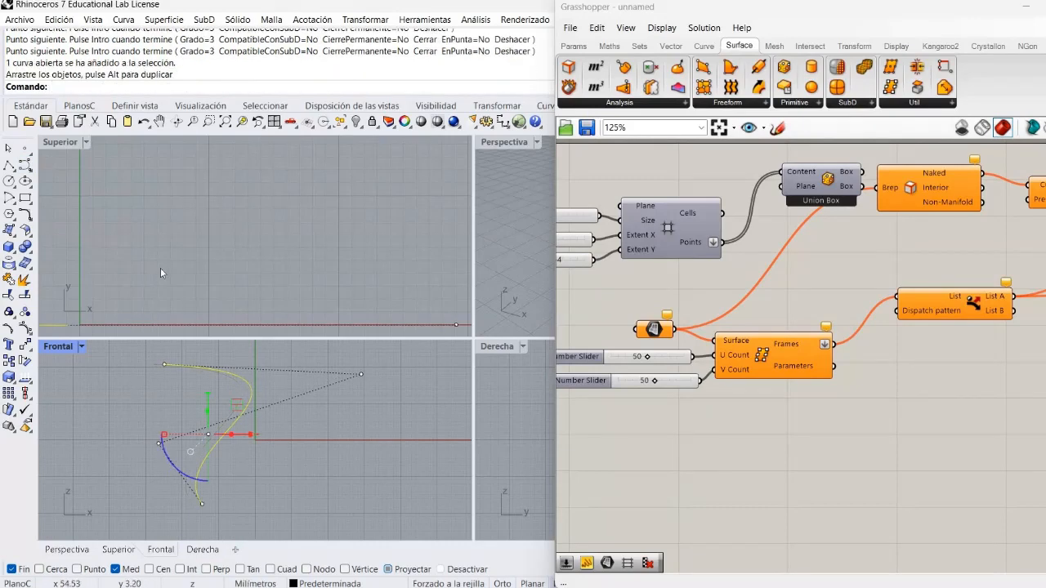
pyautogui.moveTo(162, 266); pyautogui.dragTo(371, 229, button='right')
pyautogui.scroll(-4, 359, 237)
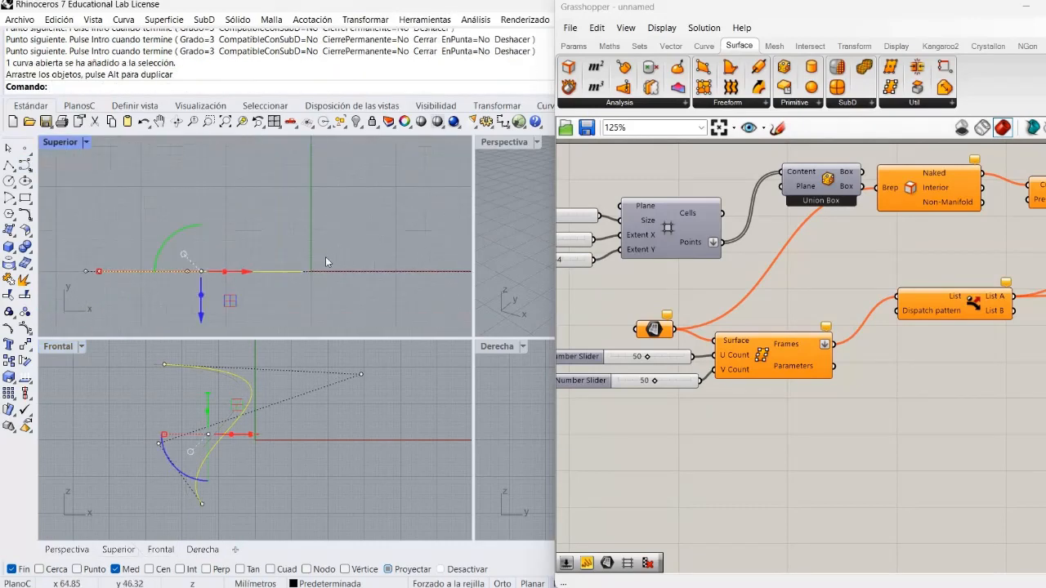
pyautogui.scroll(-4, 314, 204)
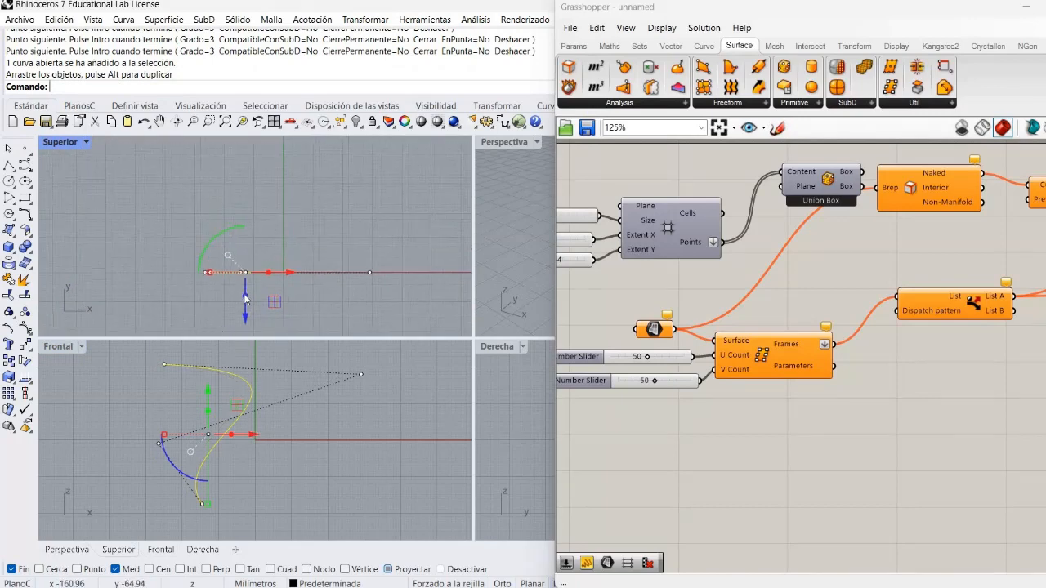
pyautogui.moveTo(259, 224); pyautogui.dragTo(402, 266)
pyautogui.click(453, 177)
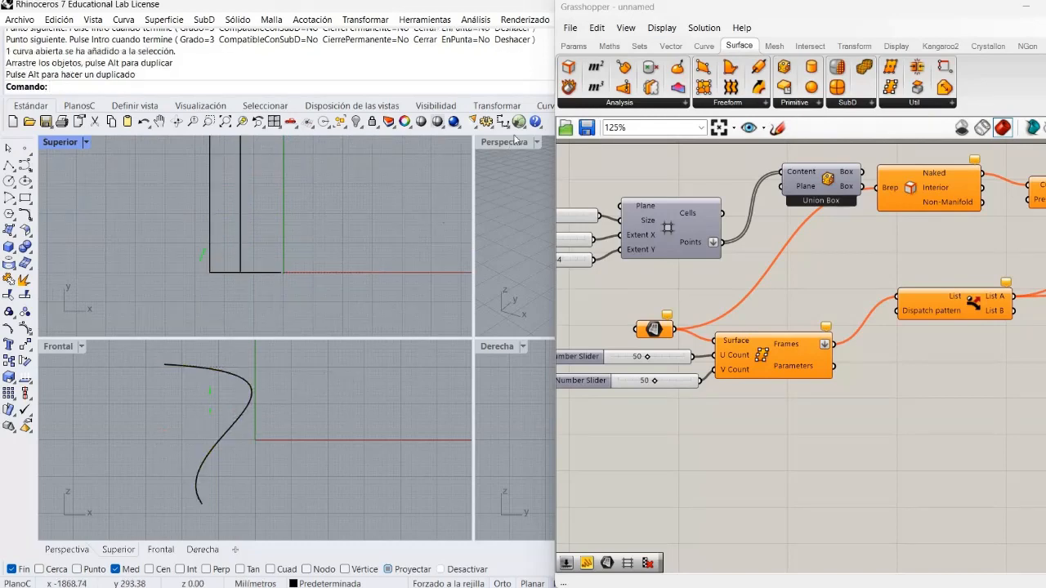
# Maximize the Perspectiva viewport and frame the whole extruded surface
pyautogui.click(512, 141)
pyautogui.doubleClick(510, 143)
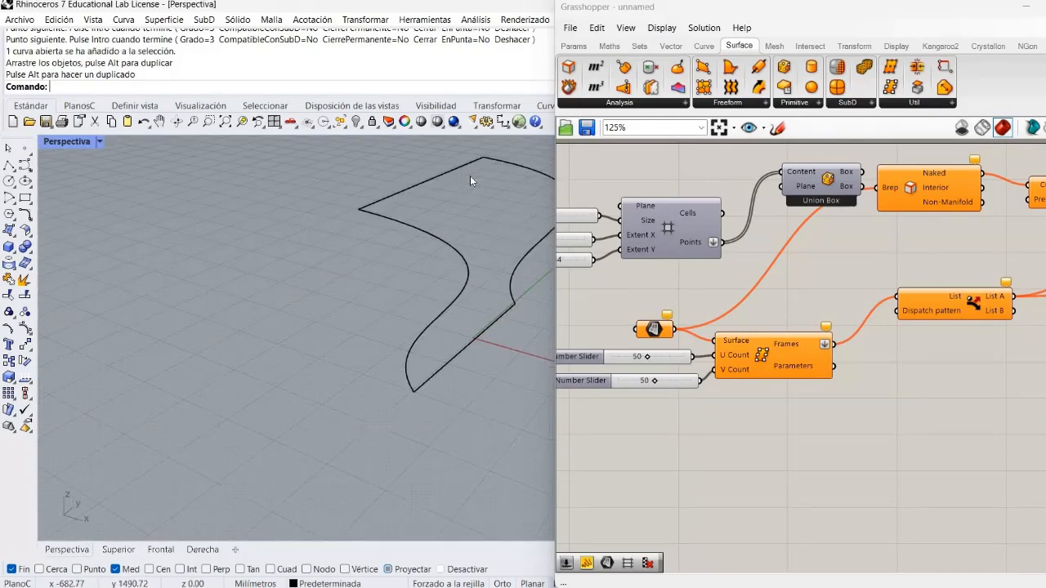
pyautogui.moveTo(406, 204); pyautogui.dragTo(343, 269, button='right')
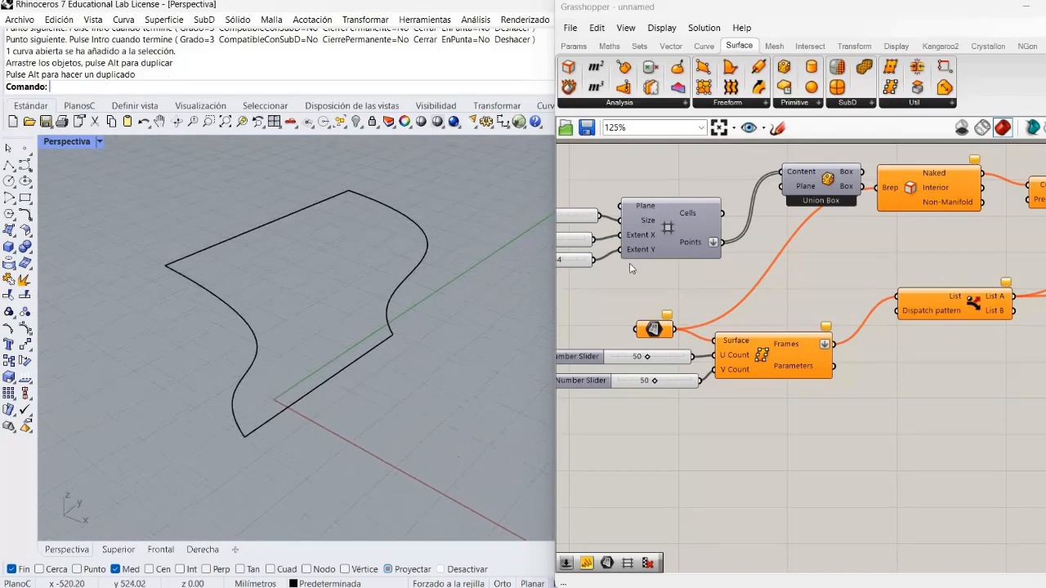
# Reference the extruded Rhino surface in the Surface parameter and turn off the preview of Surface Frames
pyautogui.rightClick(658, 335)
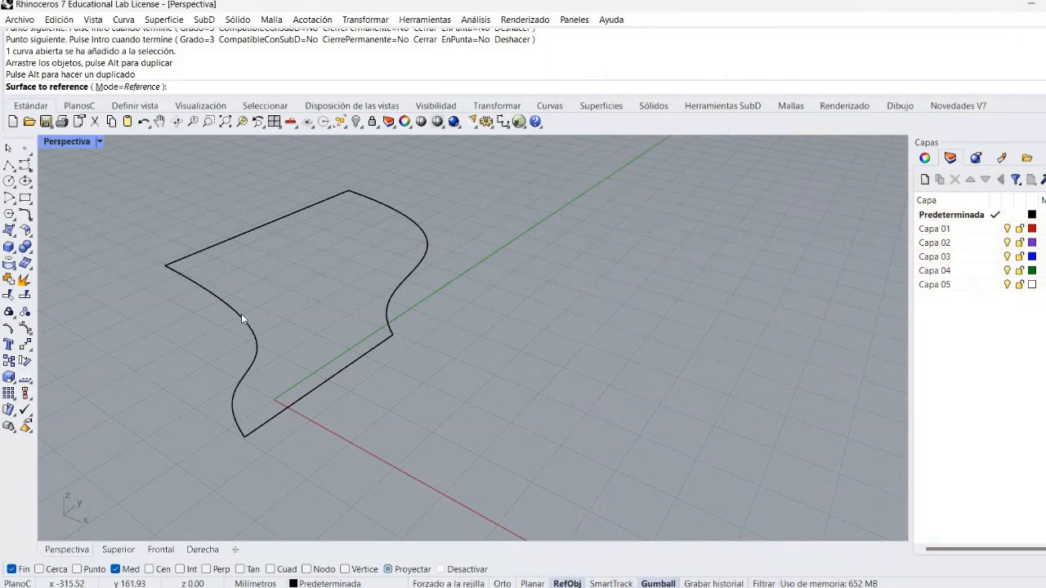
pyautogui.click(241, 313)
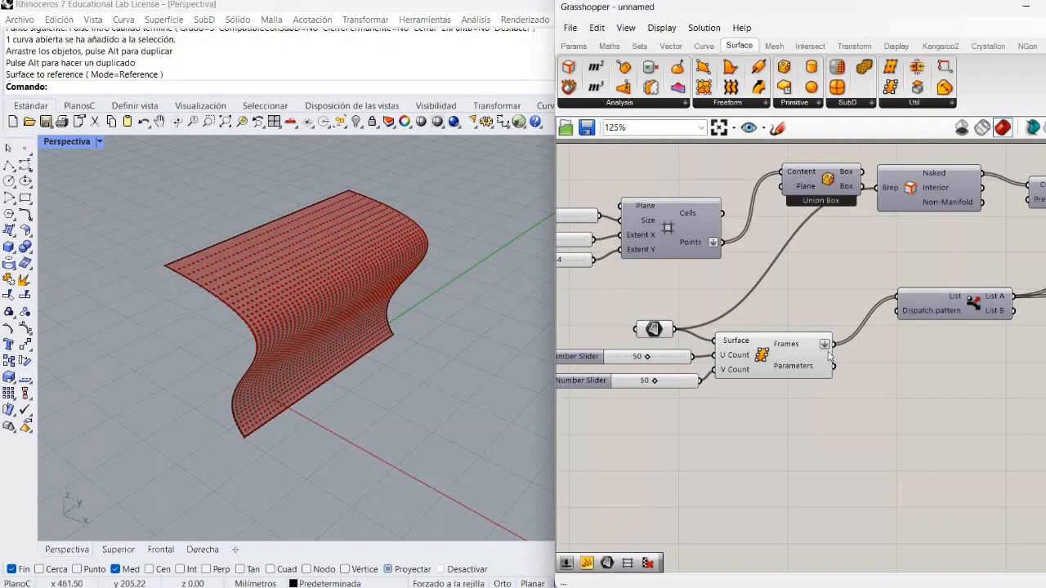
pyautogui.rightClick(779, 377)
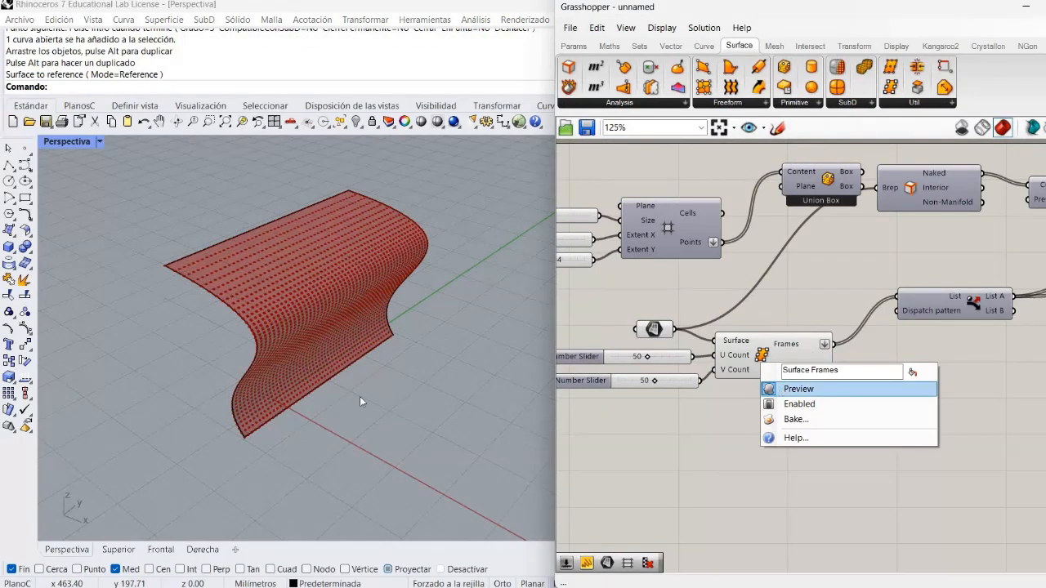
pyautogui.moveTo(147, 352); pyautogui.dragTo(184, 310, button='right')
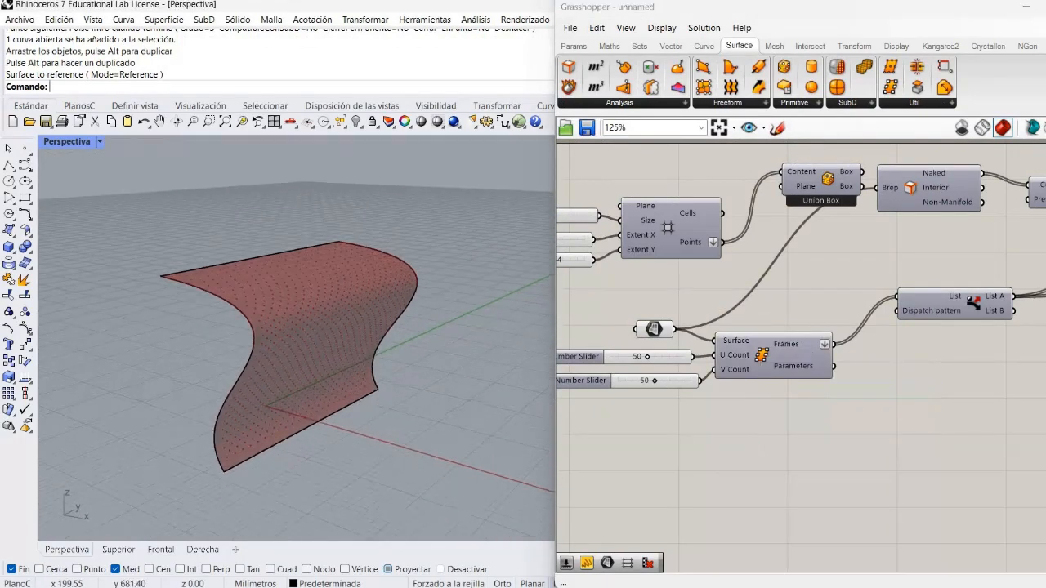
# Raise the first border-distance threshold slider to 20.00 and extend its maximum to 500
pyautogui.moveTo(1018, 371); pyautogui.dragTo(713, 399, button='right')
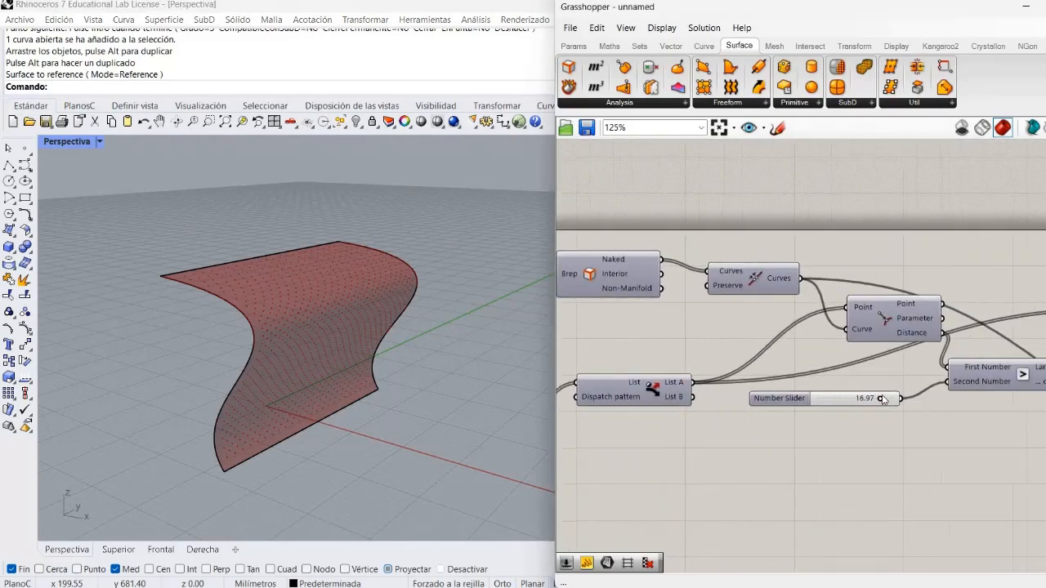
pyautogui.moveTo(881, 400); pyautogui.dragTo(903, 411)
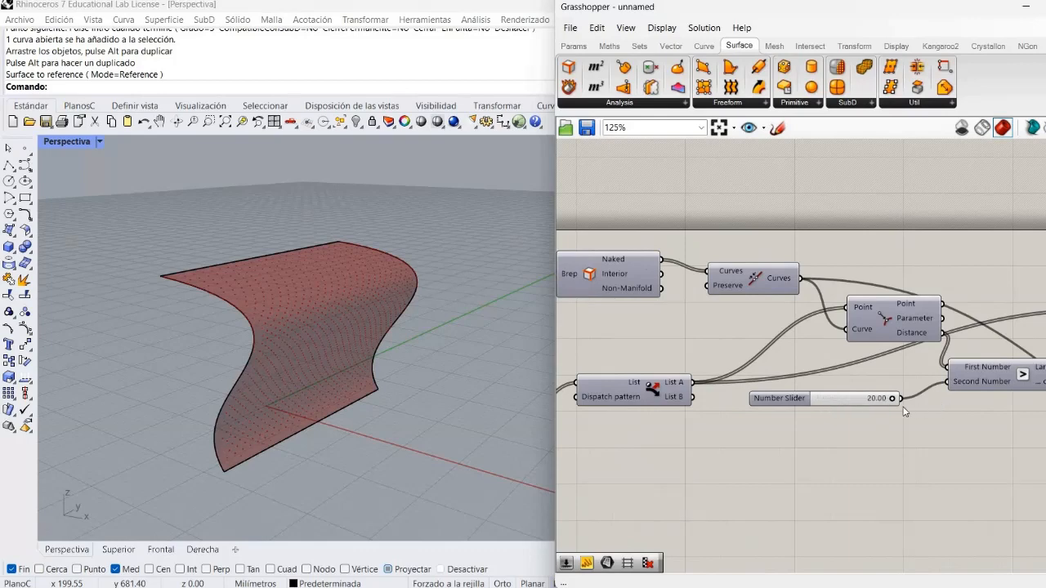
pyautogui.rightClick(796, 400)
pyautogui.click(829, 466)
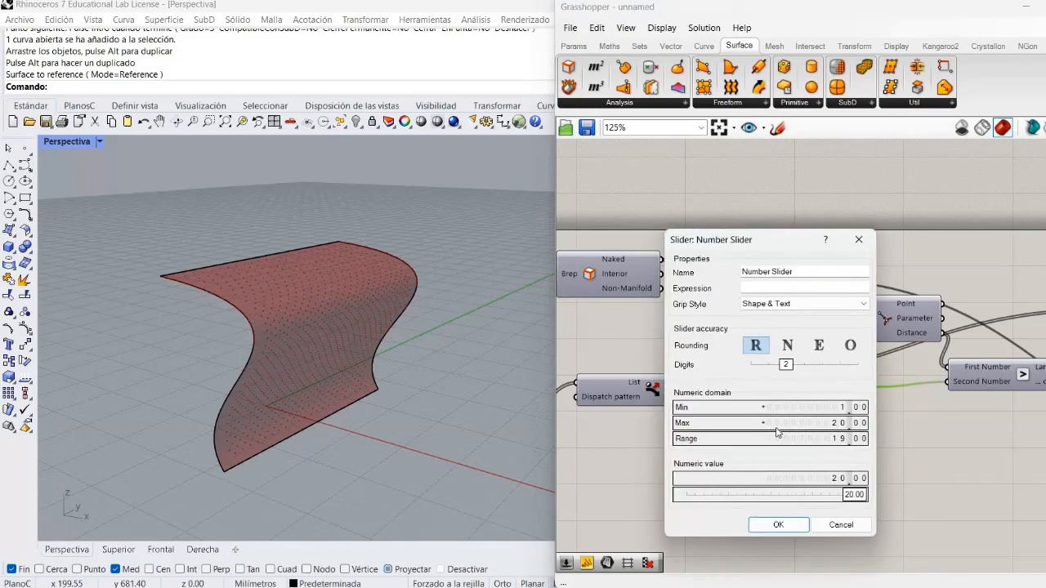
pyautogui.doubleClick(776, 424)
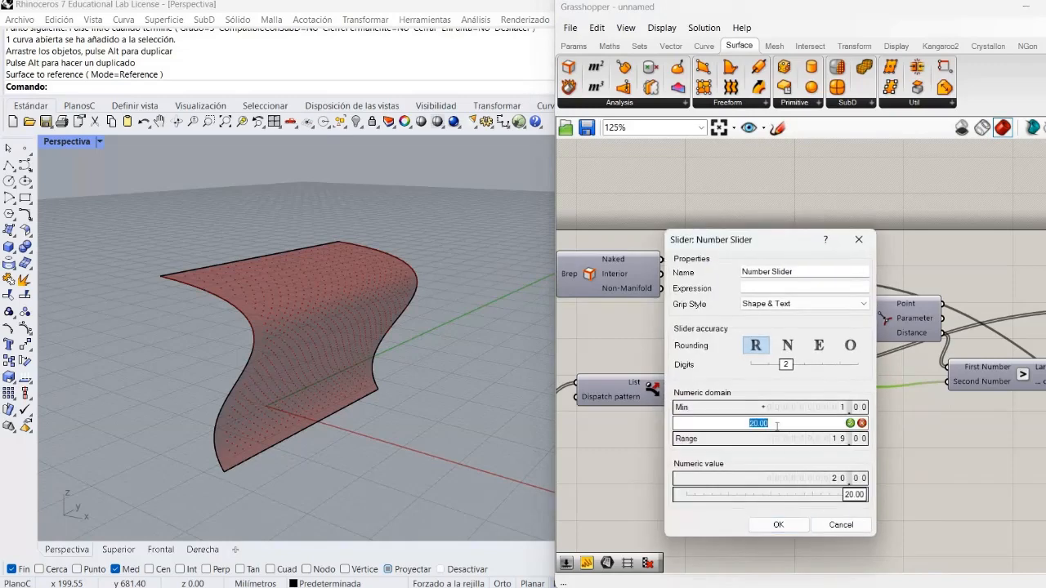
pyautogui.write('500')
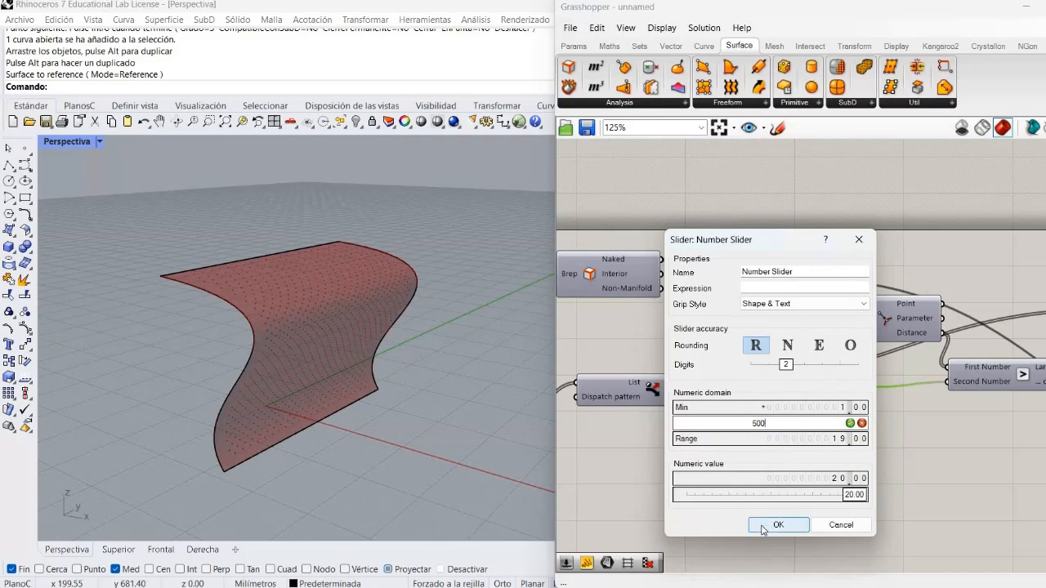
pyautogui.click(777, 524)
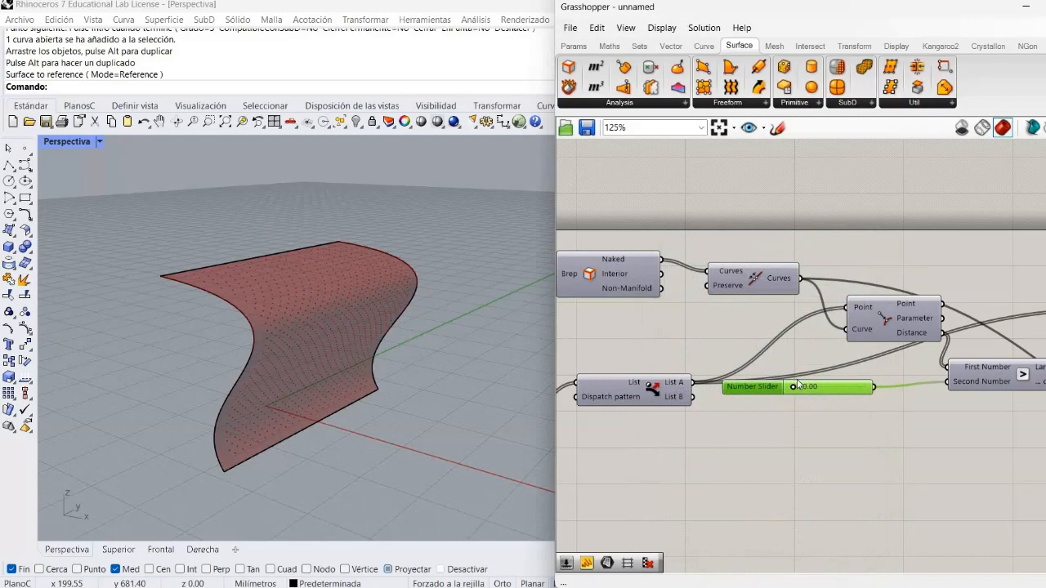
# Raise the first border-distance threshold, trying about 128.52, and fine-tune it while checking how the points thin along the surface border
pyautogui.moveTo(792, 392)
pyautogui.mouseDown()
pyautogui.moveTo(813, 392)
pyautogui.moveTo(791, 396)
pyautogui.moveTo(808, 400)
pyautogui.mouseUp()
pyautogui.moveTo(385, 414)
pyautogui.mouseDown(button='right')
pyautogui.moveTo(421, 354)
pyautogui.moveTo(436, 366)
pyautogui.moveTo(428, 391)
pyautogui.moveTo(433, 355)
pyautogui.mouseUp(button='right')
pyautogui.moveTo(387, 399)
pyautogui.mouseDown(button='right')
pyautogui.moveTo(367, 399)
pyautogui.moveTo(376, 355)
pyautogui.moveTo(373, 396)
pyautogui.mouseUp(button='right')
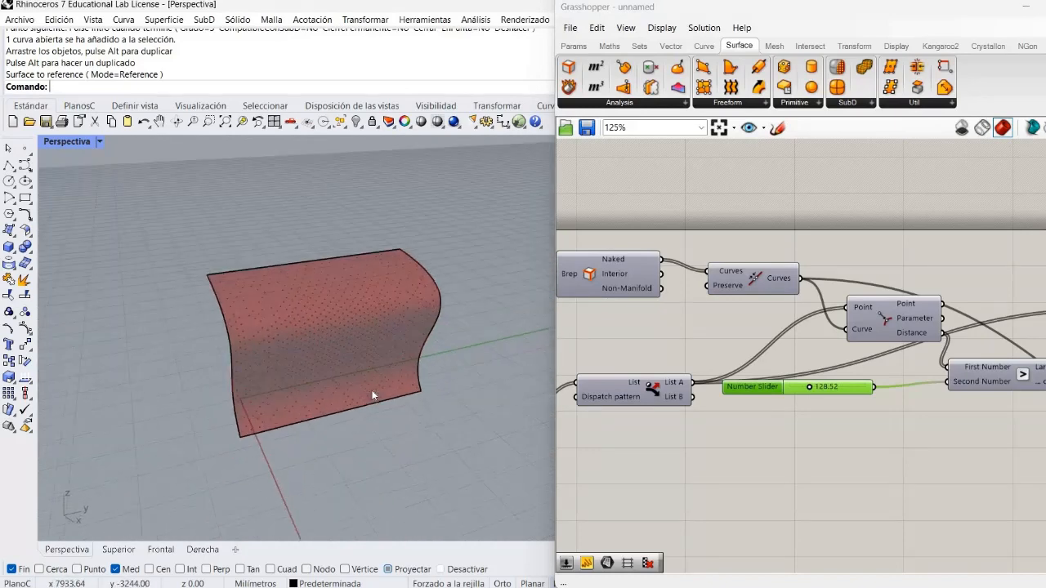
pyautogui.scroll(5, 372, 396)
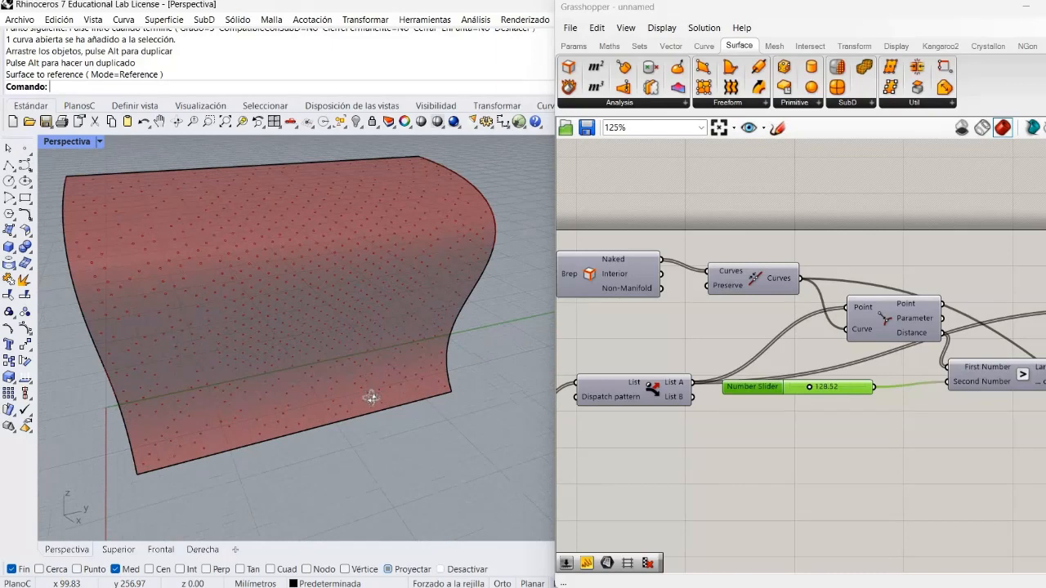
pyautogui.moveTo(371, 398); pyautogui.dragTo(428, 356, button='right')
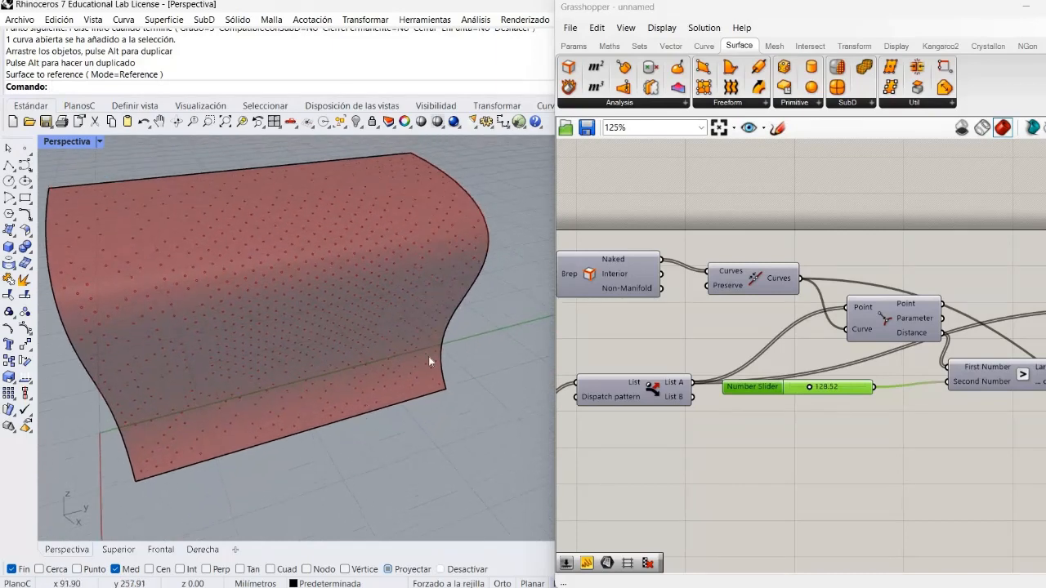
pyautogui.click(808, 388)
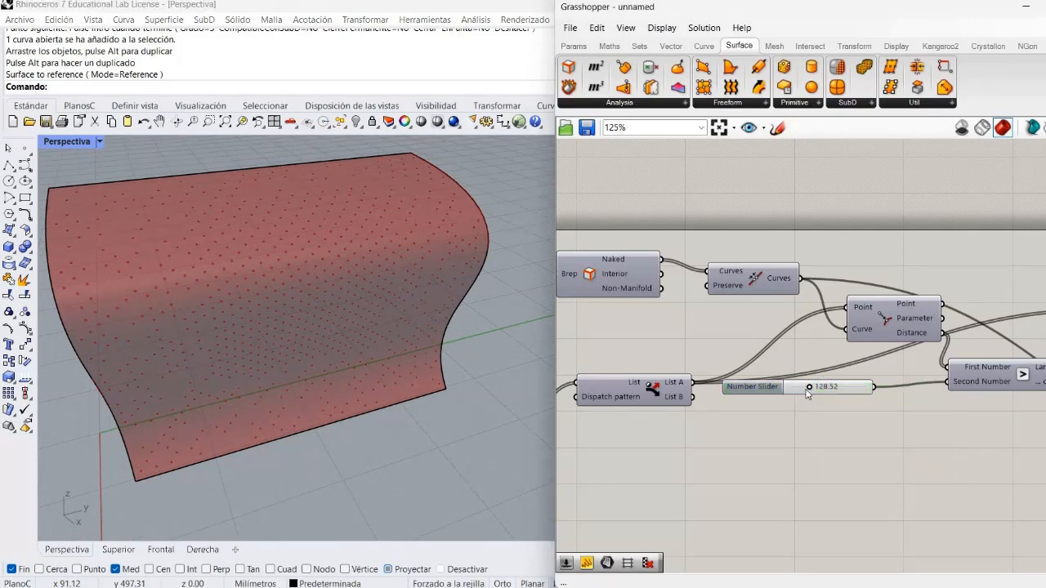
pyautogui.moveTo(802, 386); pyautogui.dragTo(809, 381)
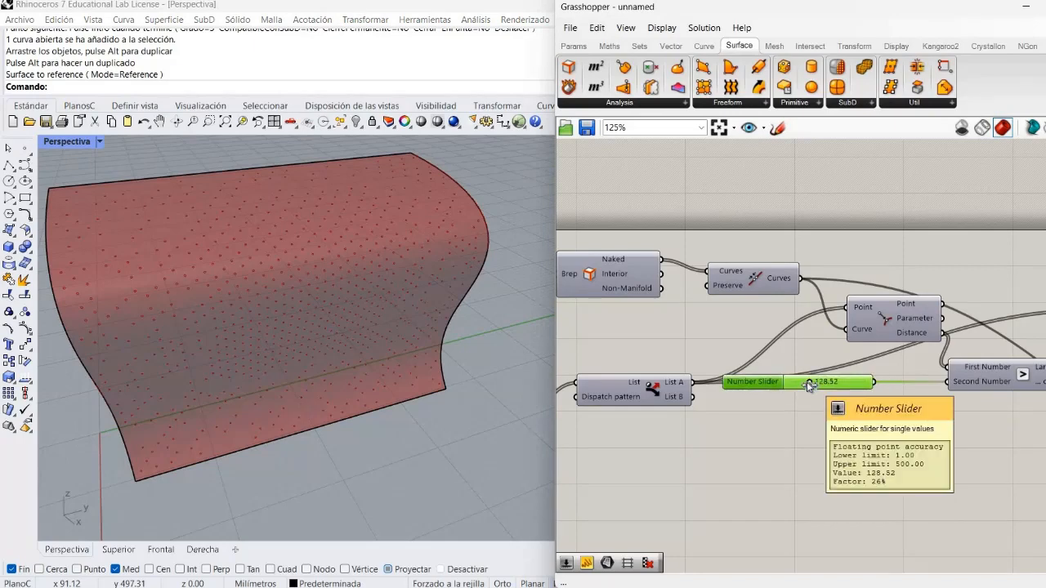
pyautogui.moveTo(822, 383); pyautogui.dragTo(805, 394)
# Set the Random Reduce reduction to 541 and the second distance threshold slider to 13.81
pyautogui.moveTo(823, 398); pyautogui.dragTo(720, 418, button='right')
pyautogui.moveTo(1045, 443); pyautogui.dragTo(978, 468, button='right')
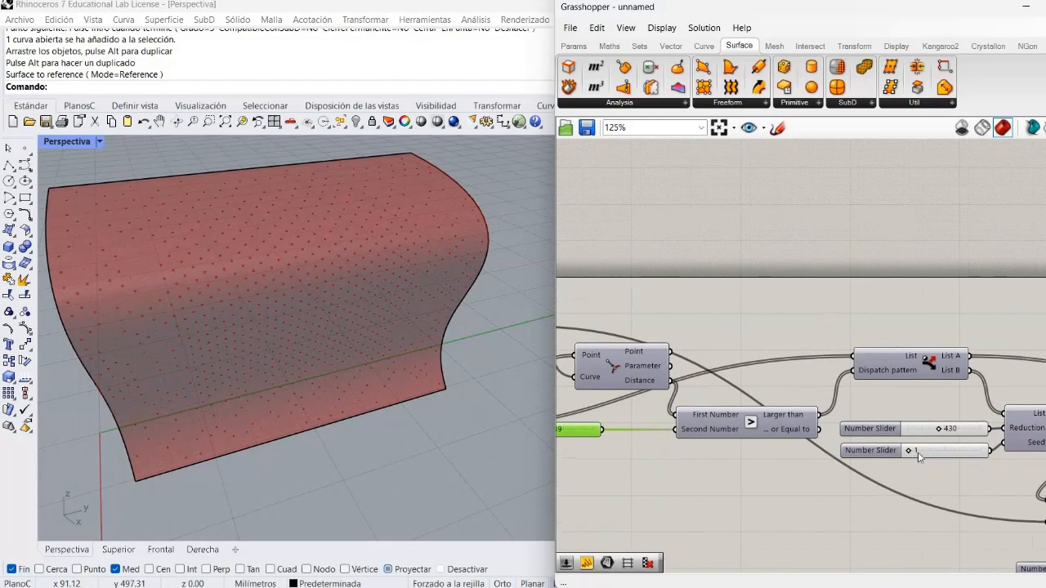
pyautogui.moveTo(917, 450); pyautogui.dragTo(897, 425, button='right')
pyautogui.moveTo(880, 418)
pyautogui.mouseDown()
pyautogui.moveTo(890, 415)
pyautogui.moveTo(859, 422)
pyautogui.moveTo(908, 423)
pyautogui.moveTo(879, 426)
pyautogui.mouseUp()
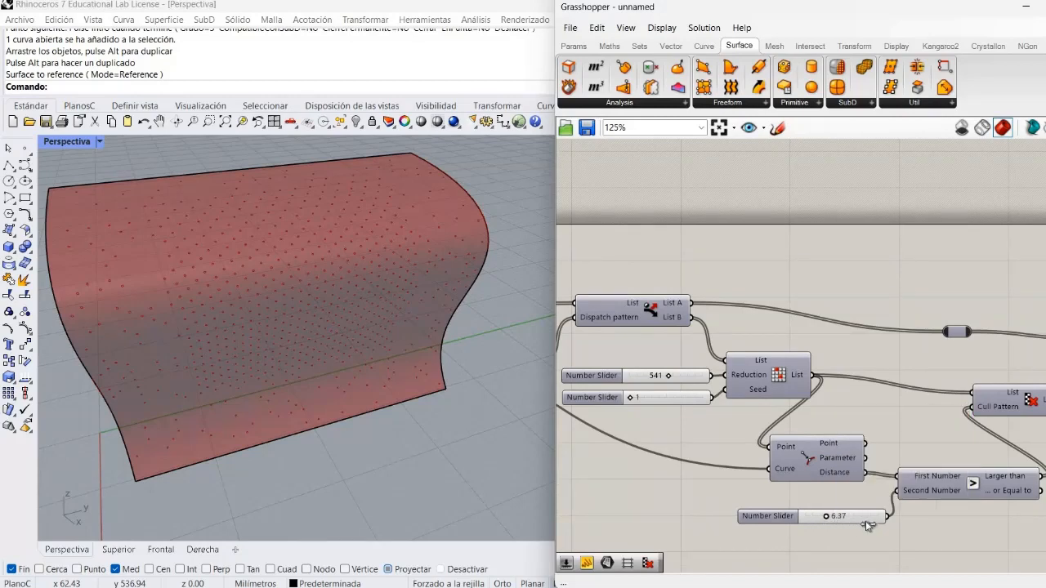
pyautogui.moveTo(824, 516); pyautogui.dragTo(854, 516)
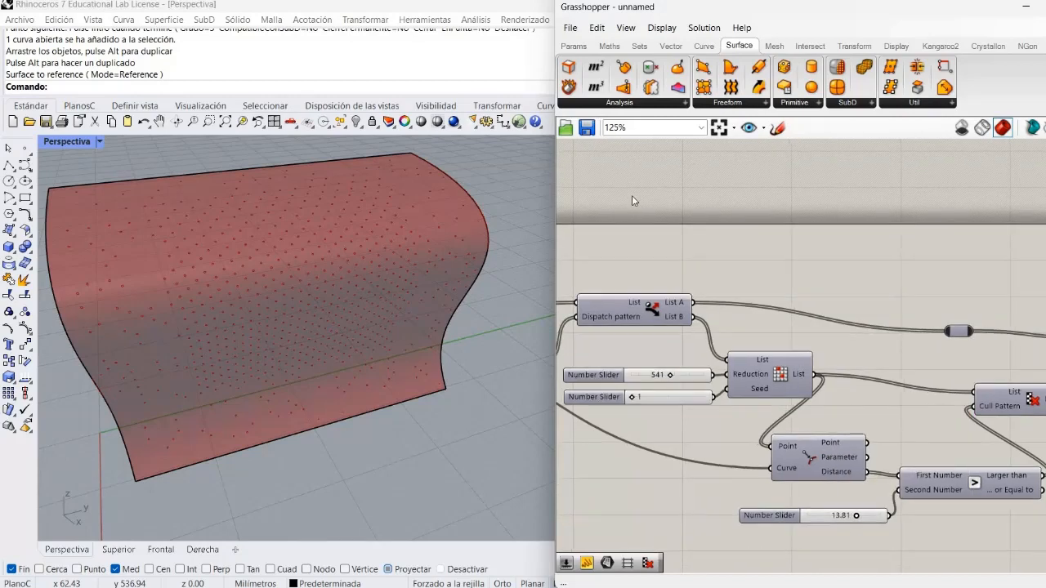
# Return to the Surface Frames component and its U Count and V Count sliders
pyautogui.moveTo(632, 201); pyautogui.dragTo(751, 465, button='right')
pyautogui.moveTo(647, 408)
pyautogui.mouseDown(button='right')
pyautogui.moveTo(750, 465)
pyautogui.moveTo(852, 465)
pyautogui.mouseUp(button='right')
pyautogui.moveTo(571, 457); pyautogui.dragTo(842, 459, button='right')
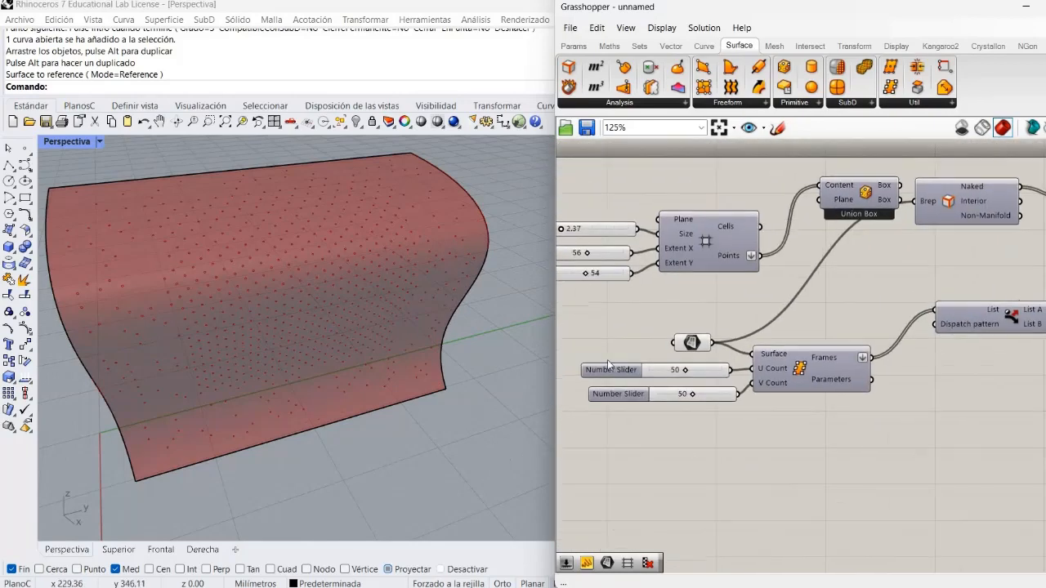